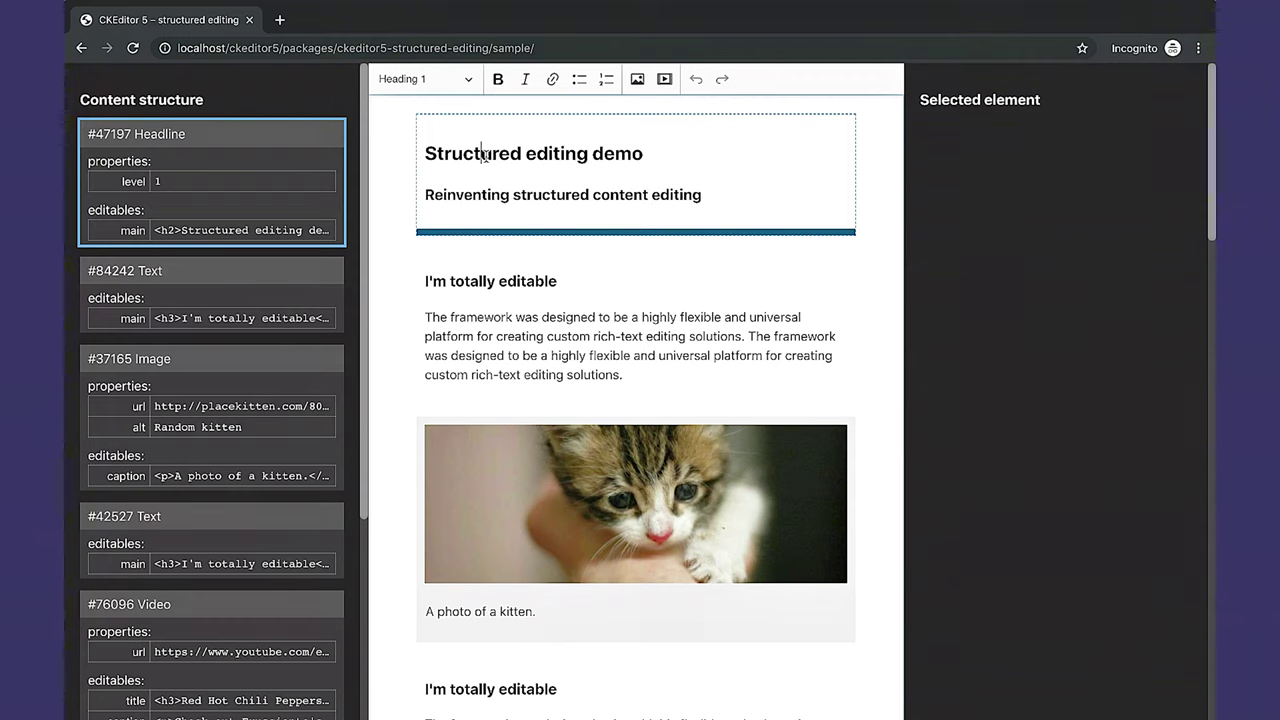
Select the first text block, the kitten image, the second text block and the video in turn to inspect their properties
{"action": "left_click", "coordinate": [469, 280]}
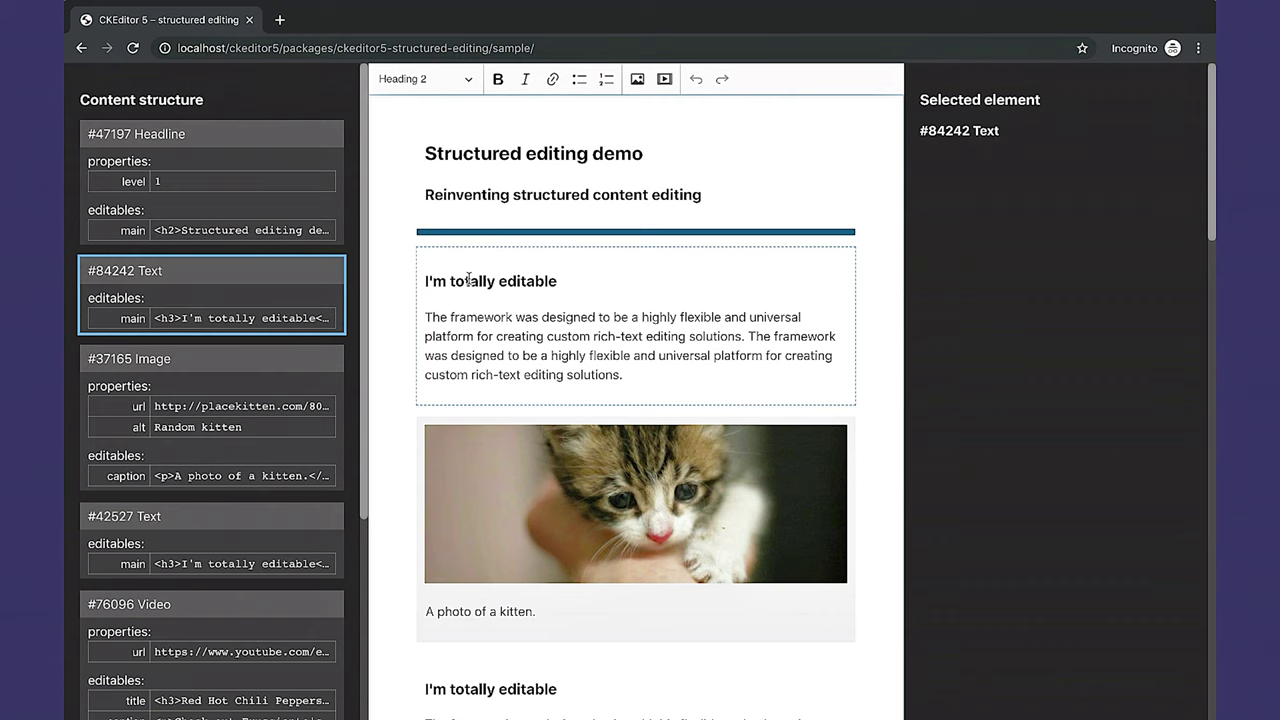
{"action": "scroll", "coordinate": [468, 280], "scroll_direction": "down", "scroll_amount": 2}
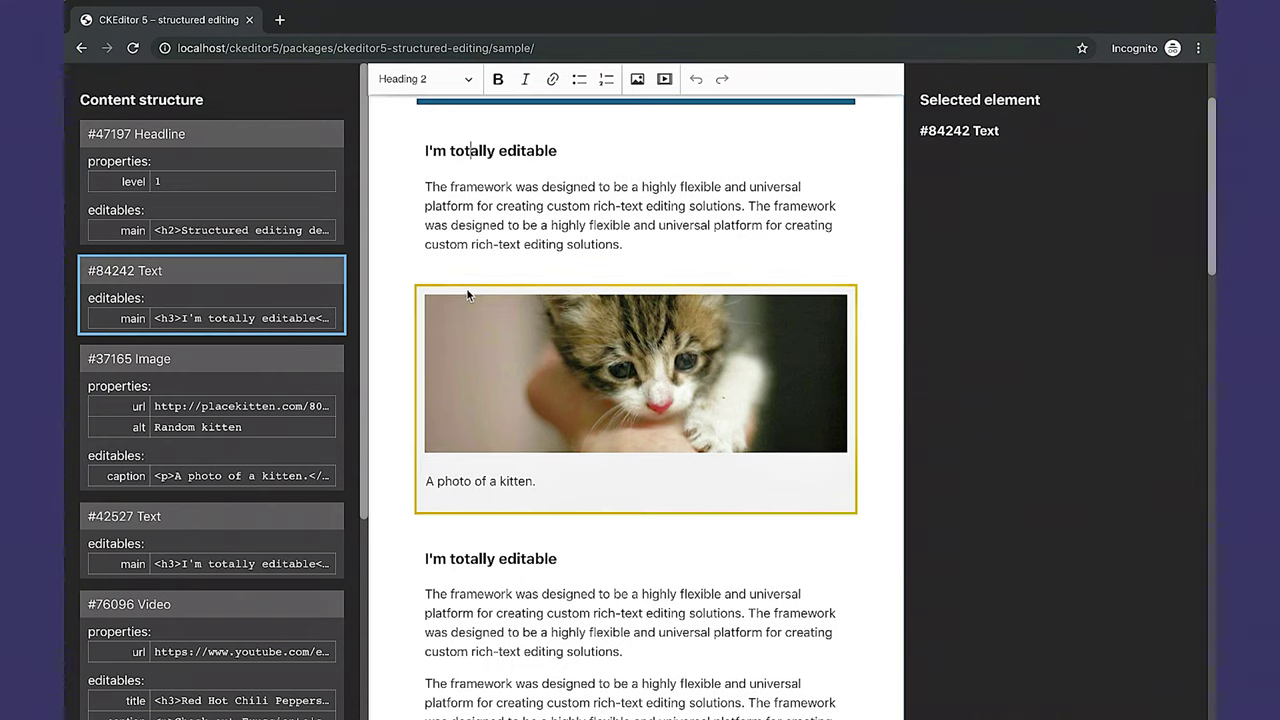
{"action": "left_click", "coordinate": [467, 292]}
{"action": "scroll", "coordinate": [467, 292], "scroll_direction": "down", "scroll_amount": 3}
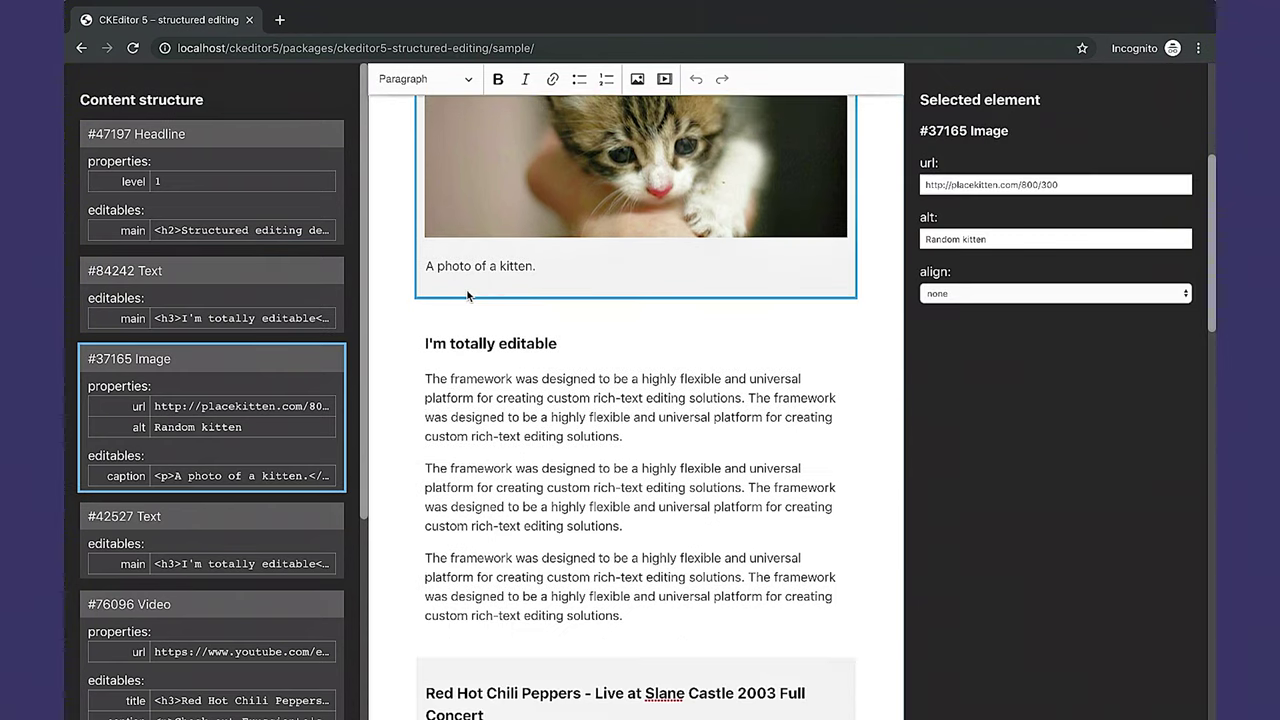
{"action": "left_click", "coordinate": [467, 292]}
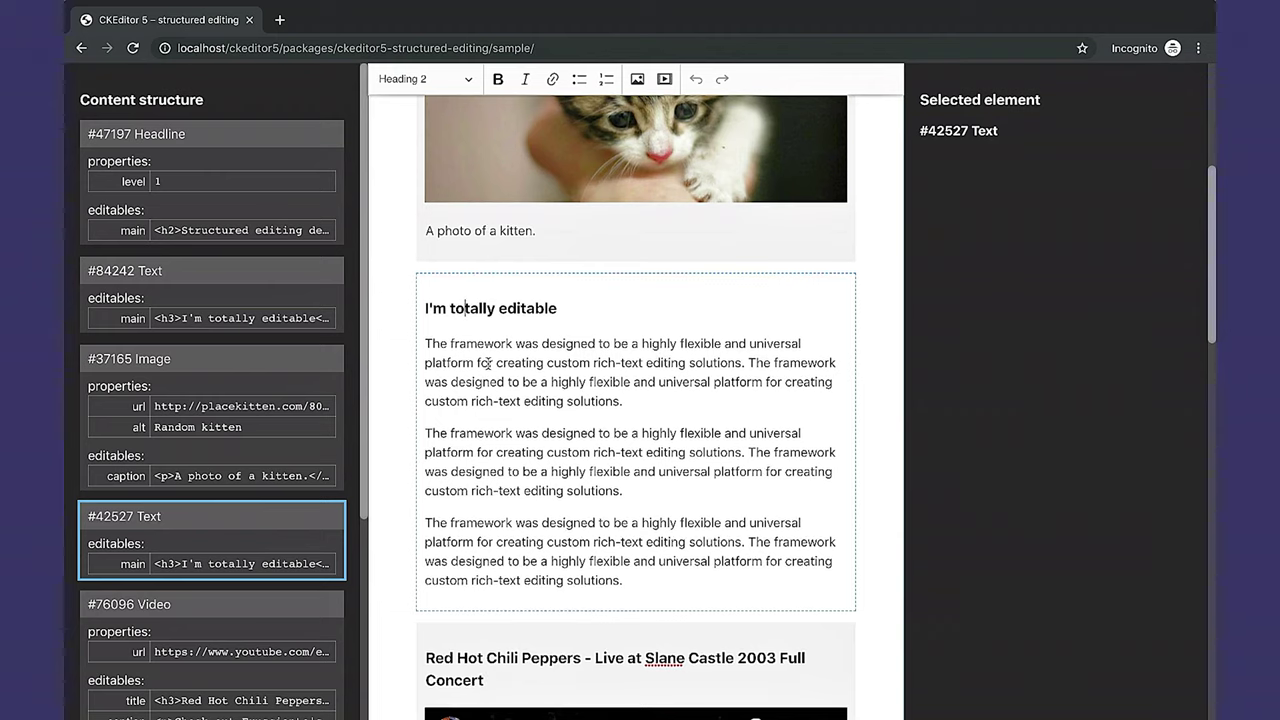
{"action": "scroll", "coordinate": [488, 364], "scroll_direction": "down", "scroll_amount": 2}
{"action": "left_click", "coordinate": [423, 425]}
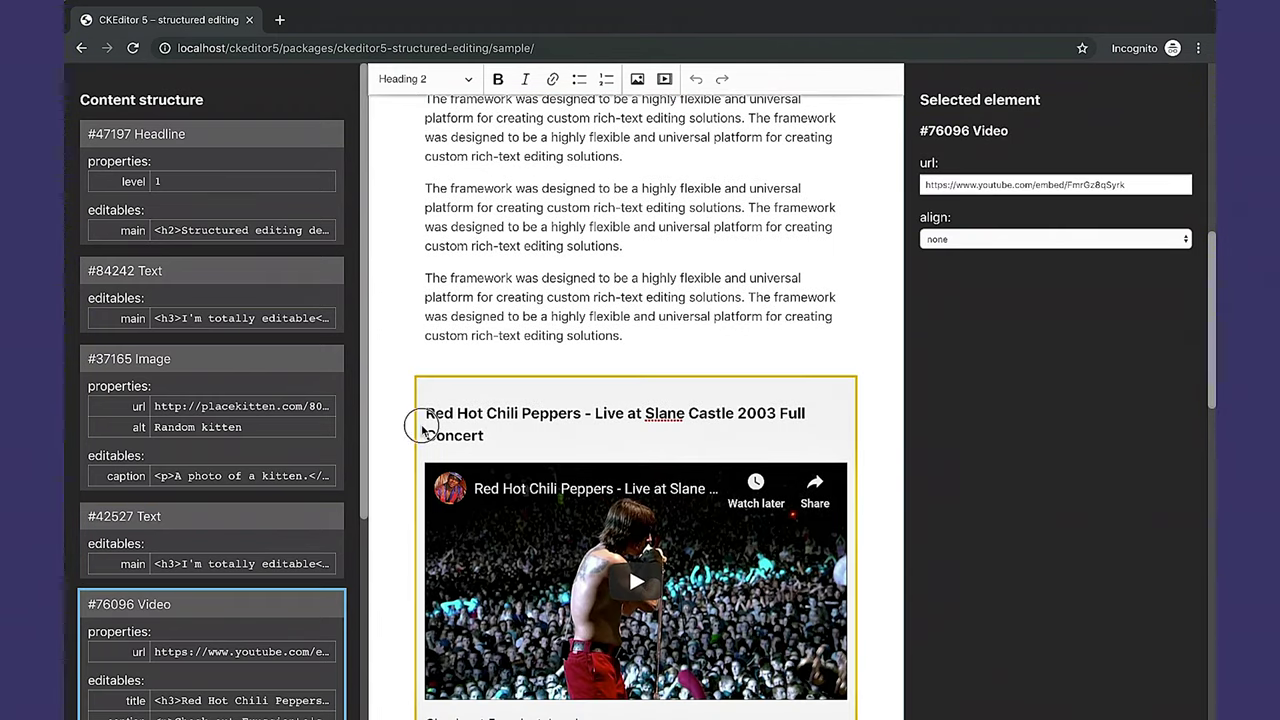
{"action": "scroll", "coordinate": [422, 430], "scroll_direction": "up", "scroll_amount": 5}
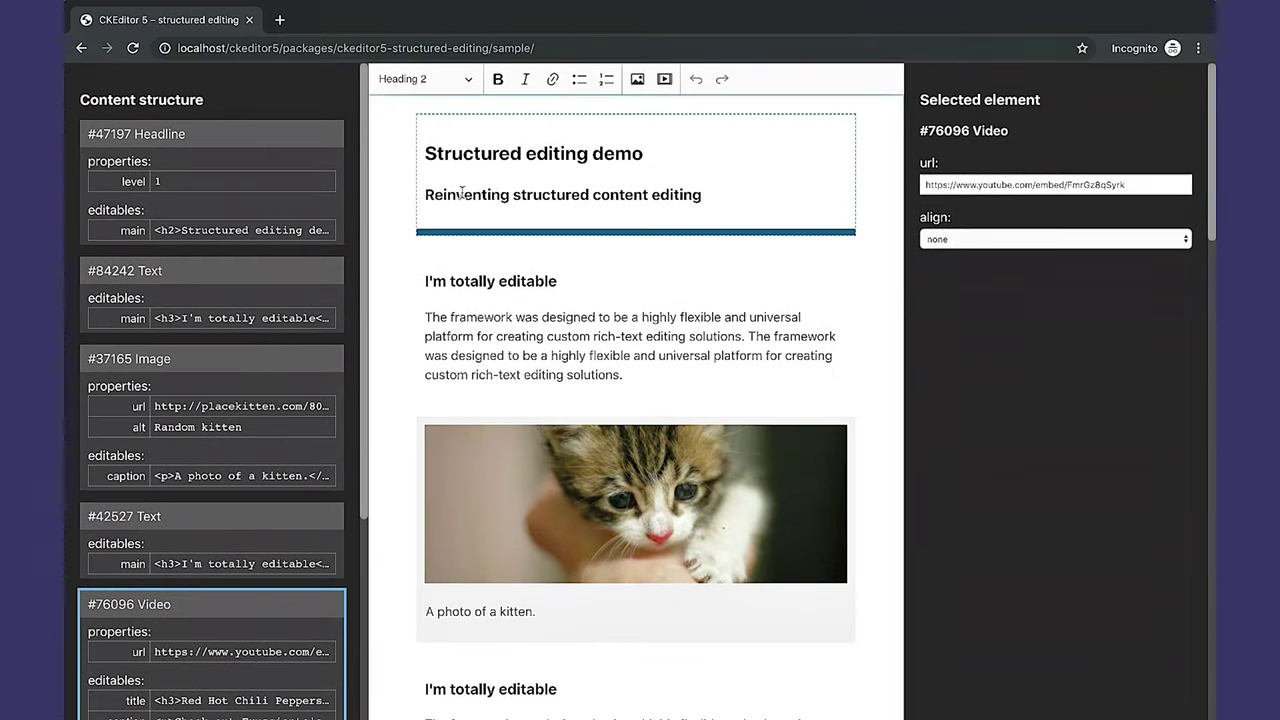
Replace "editing demo" in the headline with "editing"
{"action": "left_click_drag", "start_coordinate": [647, 157], "coordinate": [521, 155]}
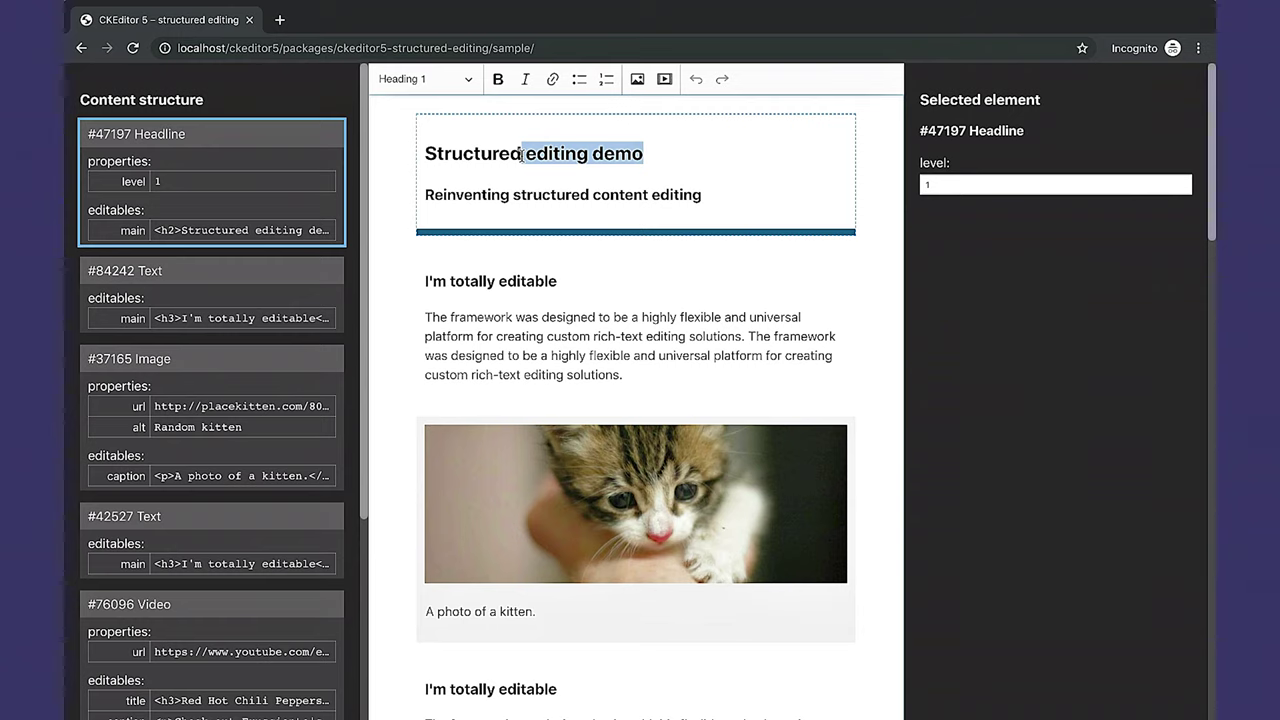
{"action": "key", "text": "BackSpace"}
{"action": "type", "text": "editing"}
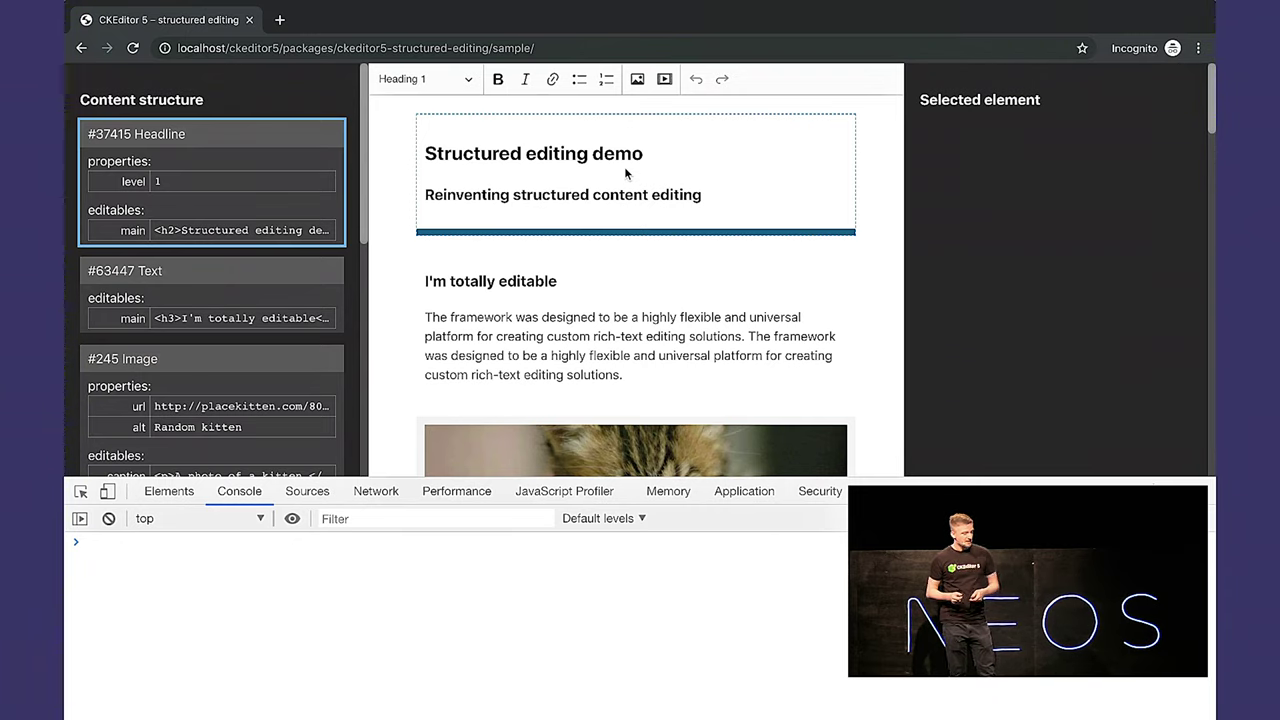
Clear the title and subtitle text from the headline block
{"action": "left_click", "coordinate": [514, 282]}
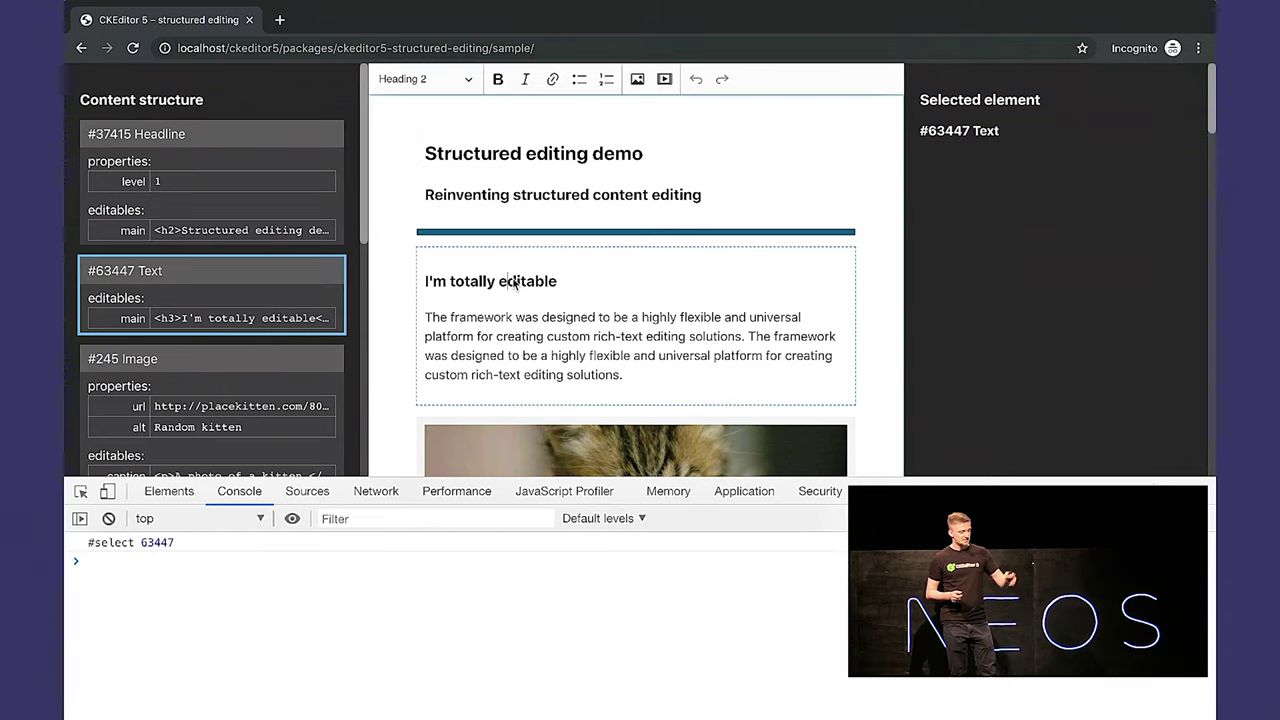
{"action": "left_click", "coordinate": [512, 176]}
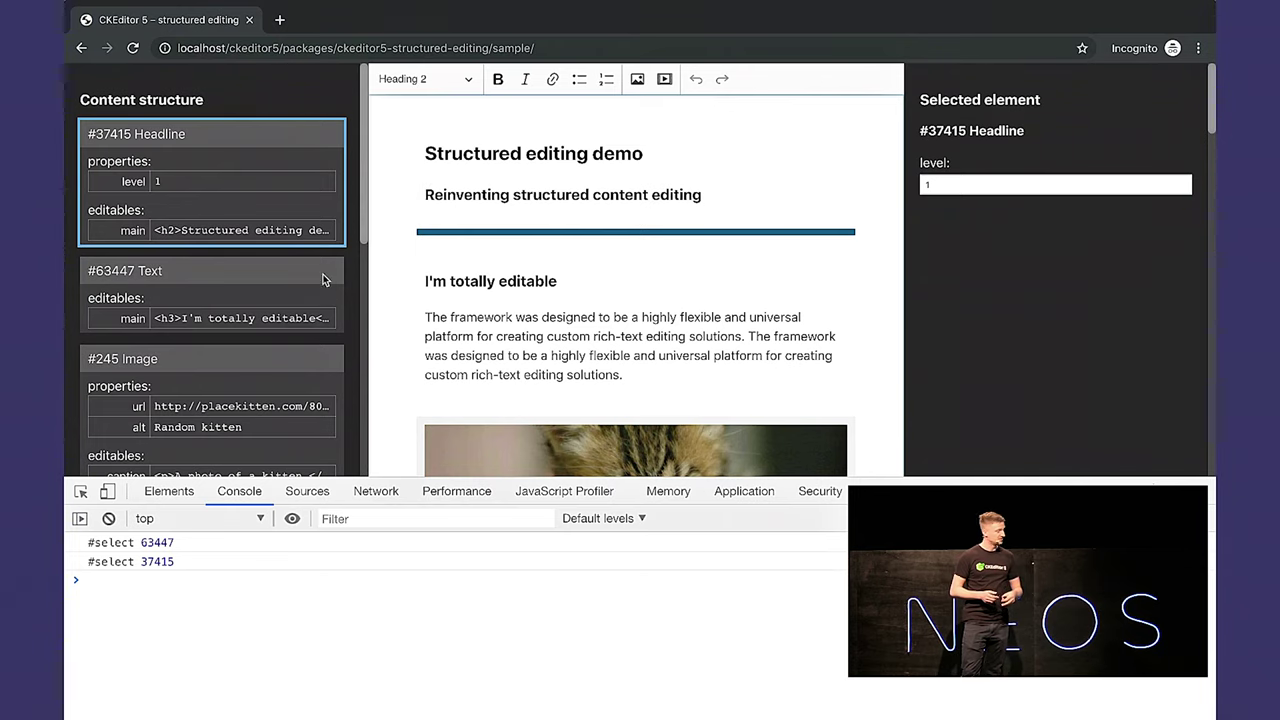
{"action": "left_click_drag", "start_coordinate": [425, 167], "coordinate": [720, 213]}
{"action": "key", "text": "BackSpace"}
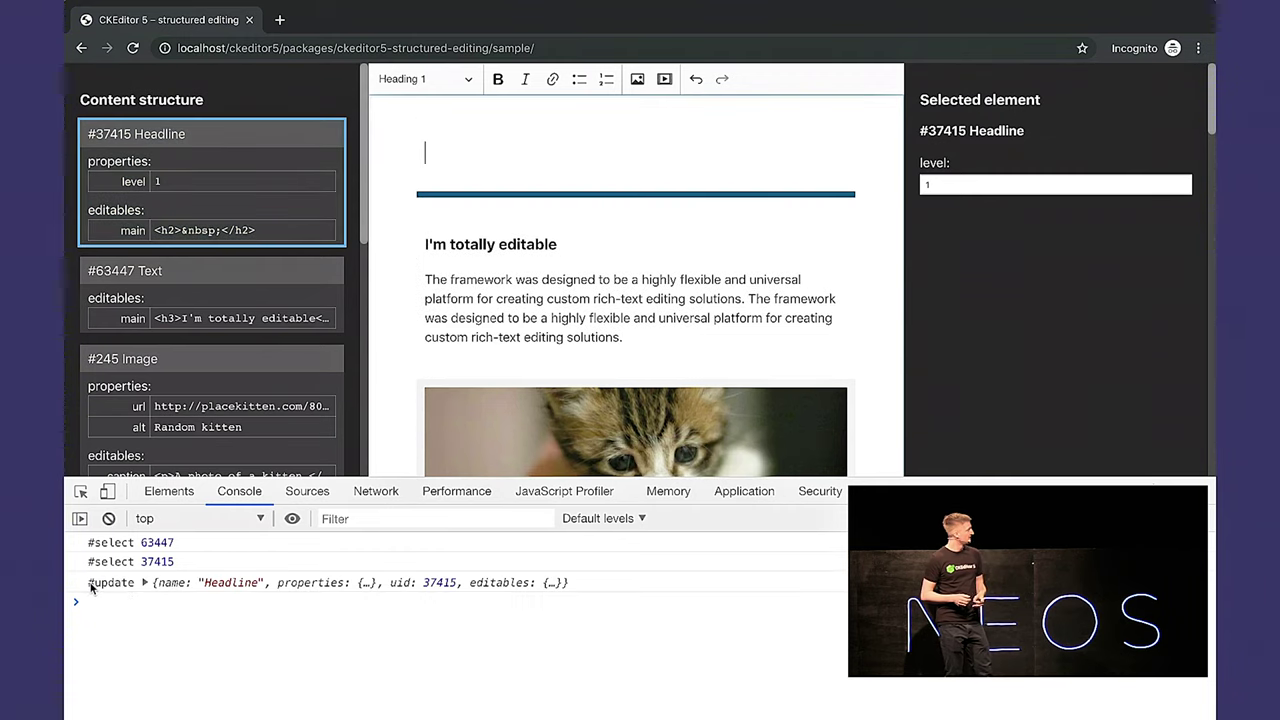
Expand the logged Headline update in the console and enter "Neos rocks!" as the headline text
{"action": "left_click", "coordinate": [145, 583]}
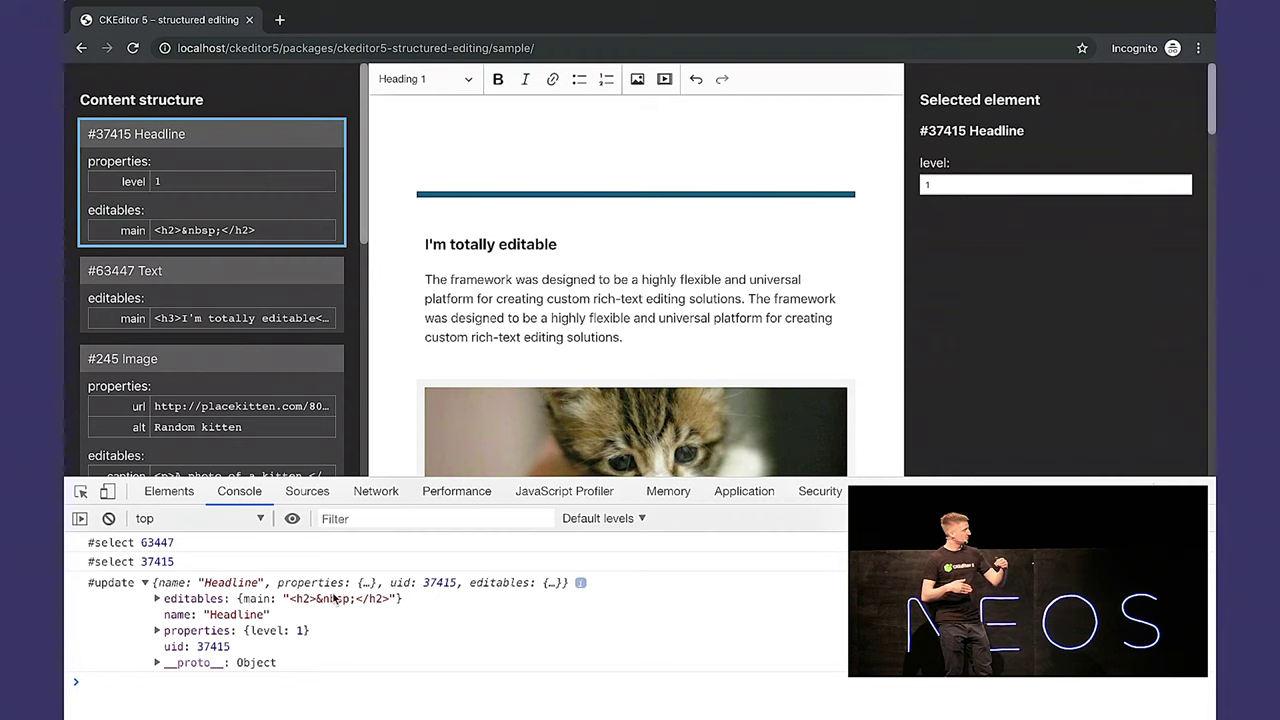
{"action": "left_click", "coordinate": [473, 172]}
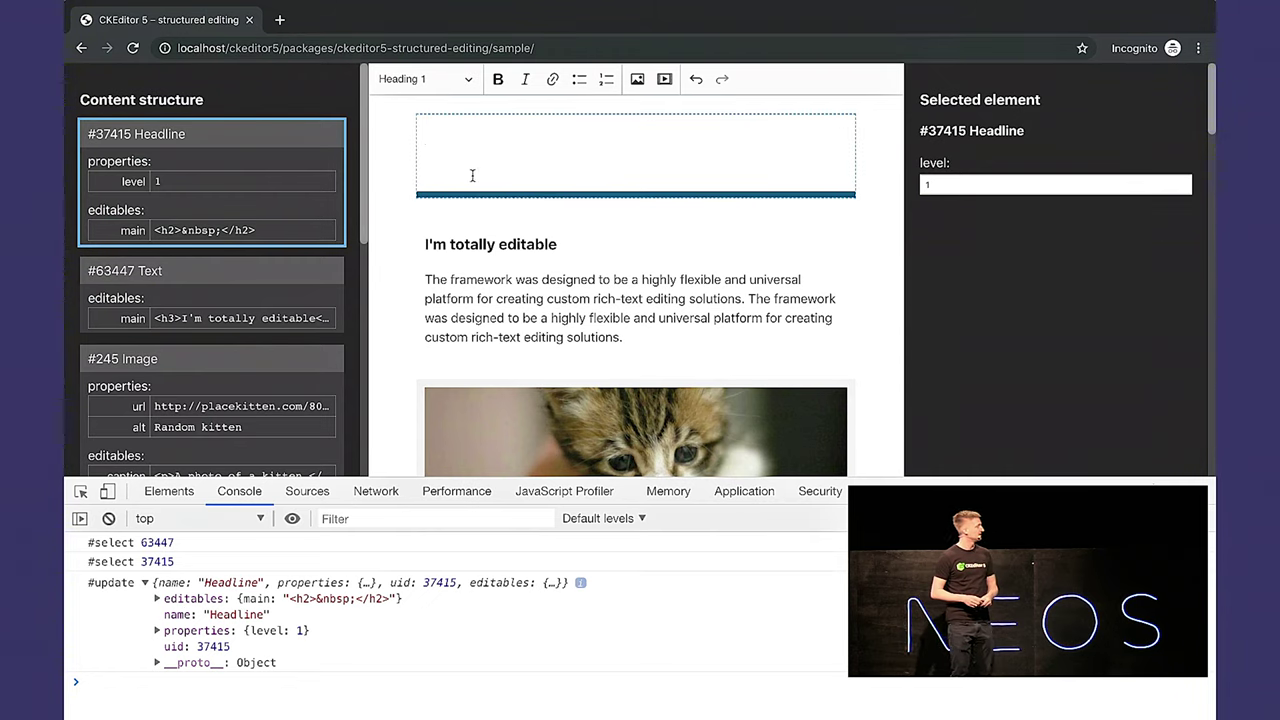
{"action": "type", "text": "Neos rocks!"}
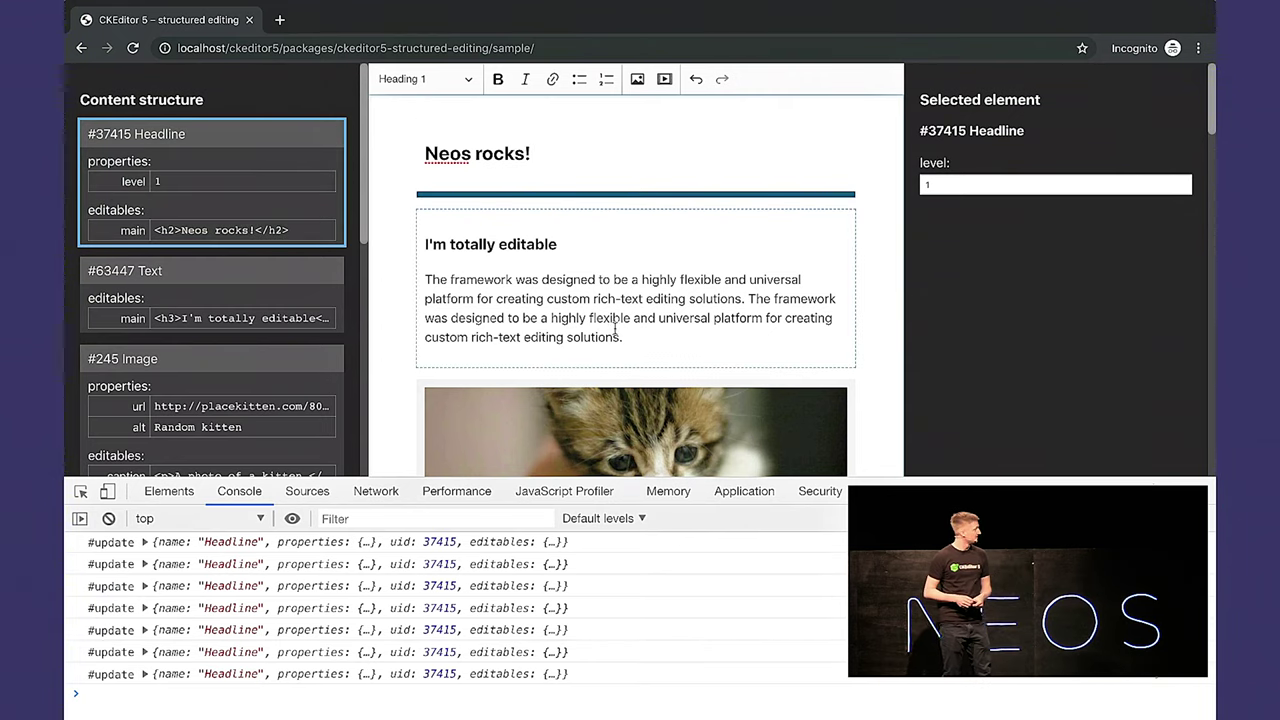
Delete the "I'm totally editable" text block below the headline and undo the deletion
{"action": "left_click_drag", "start_coordinate": [622, 337], "coordinate": [548, 178]}
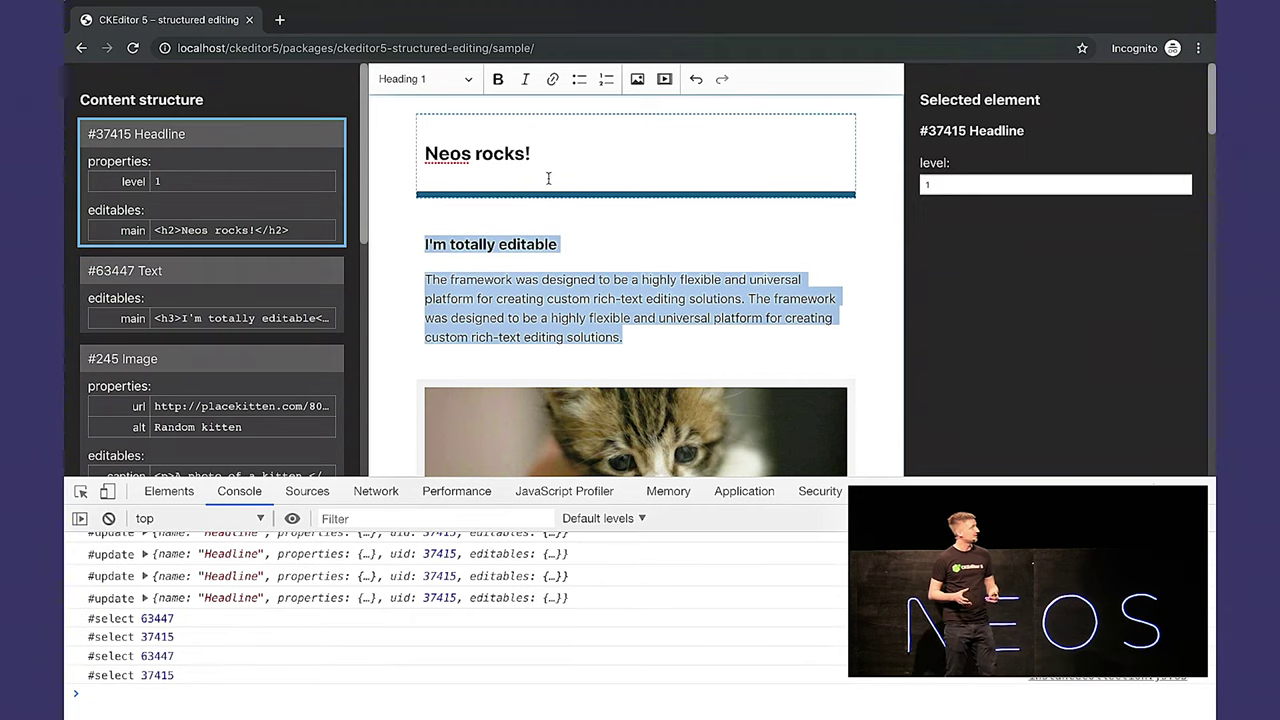
{"action": "key", "text": "BackSpace"}
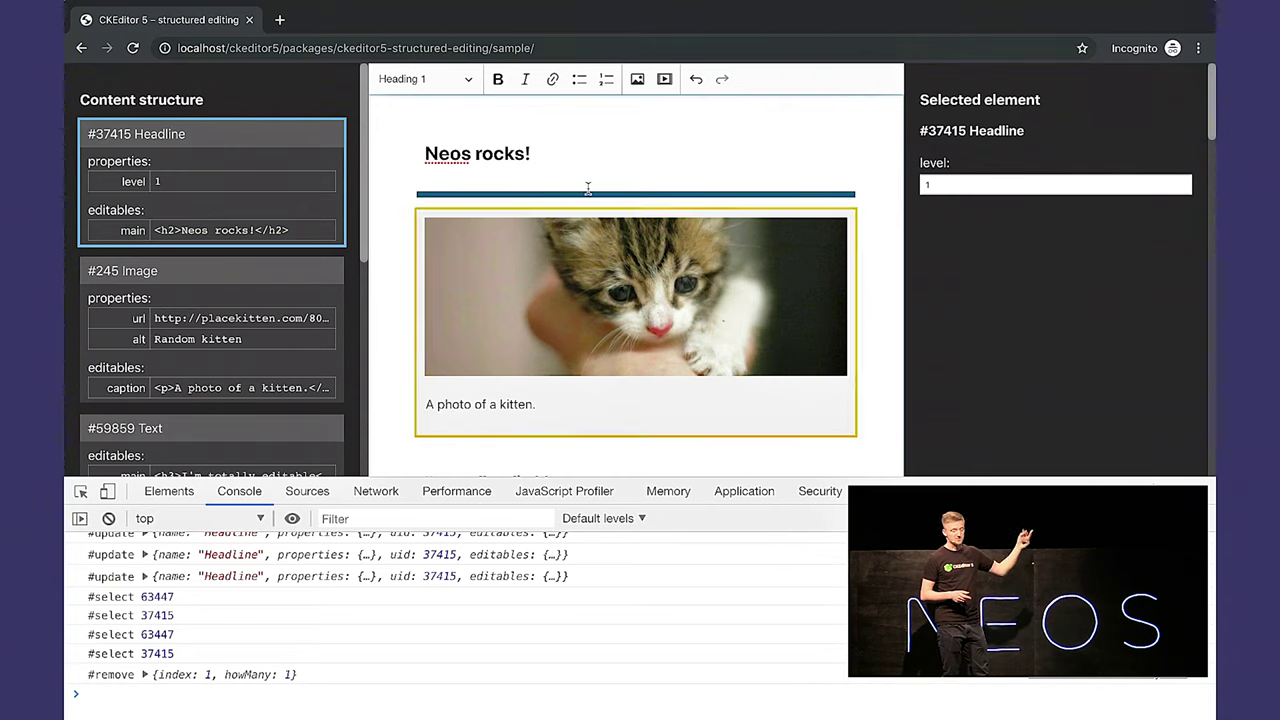
{"action": "left_click", "coordinate": [699, 79]}
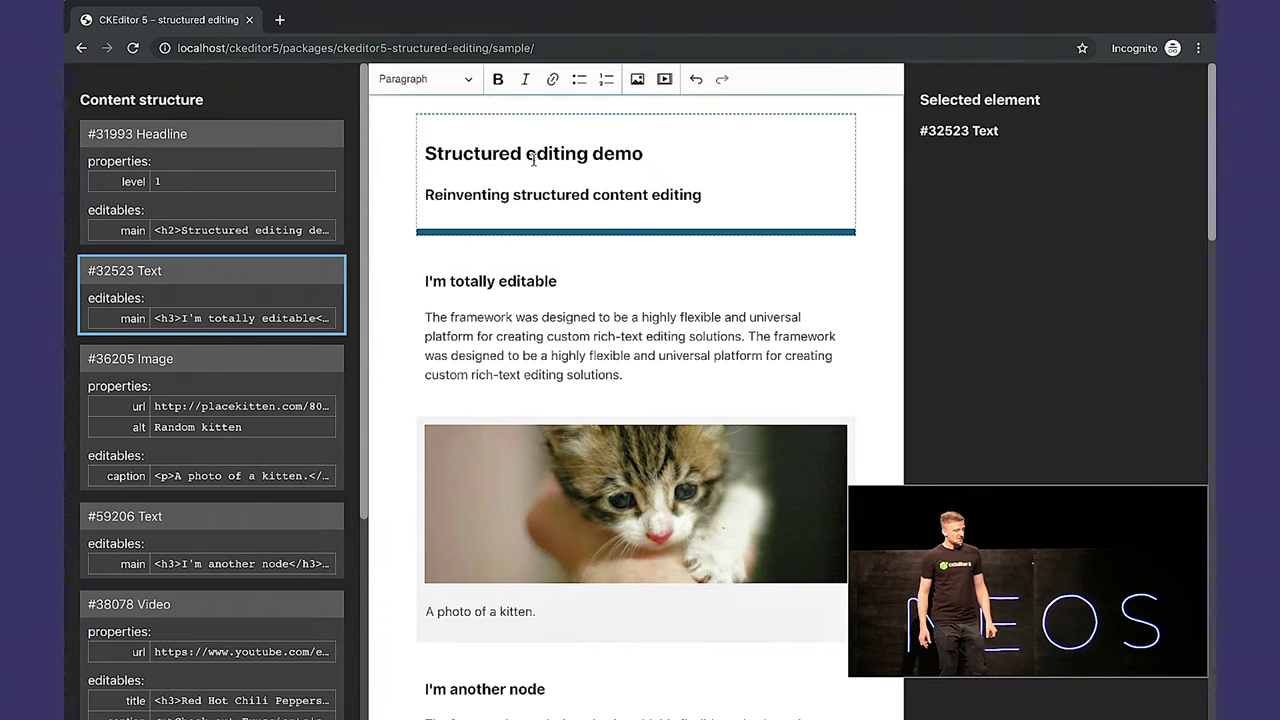
Place the cursor in the headline and the first text block, and move it through the paragraph
{"action": "left_click", "coordinate": [527, 153]}
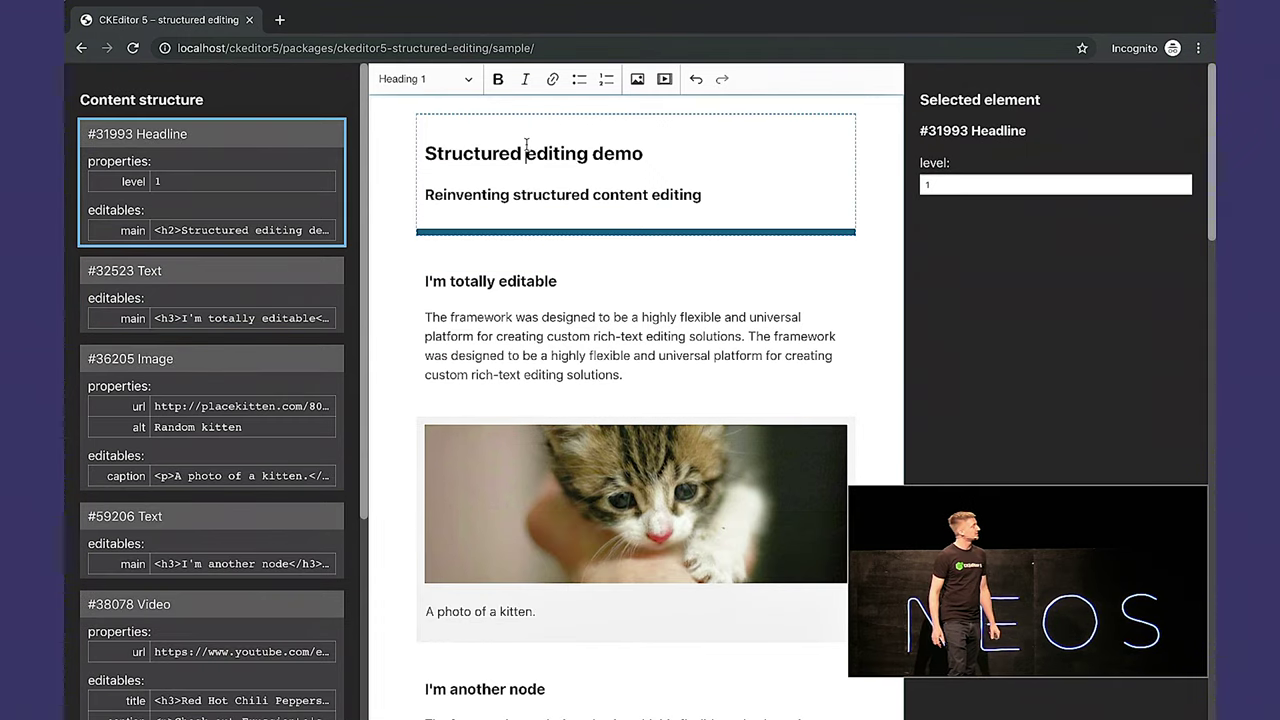
{"action": "left_click", "coordinate": [527, 317]}
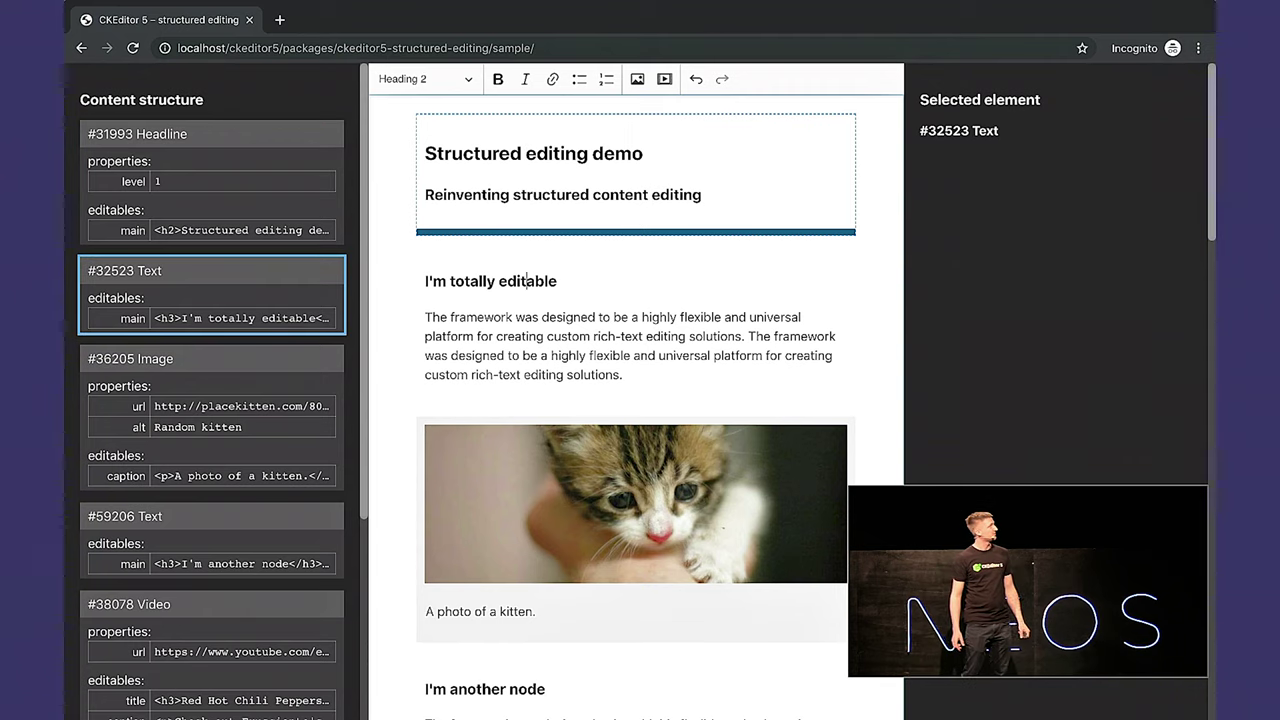
{"action": "key", "text": "Down"}
{"action": "key", "text": "Down"}
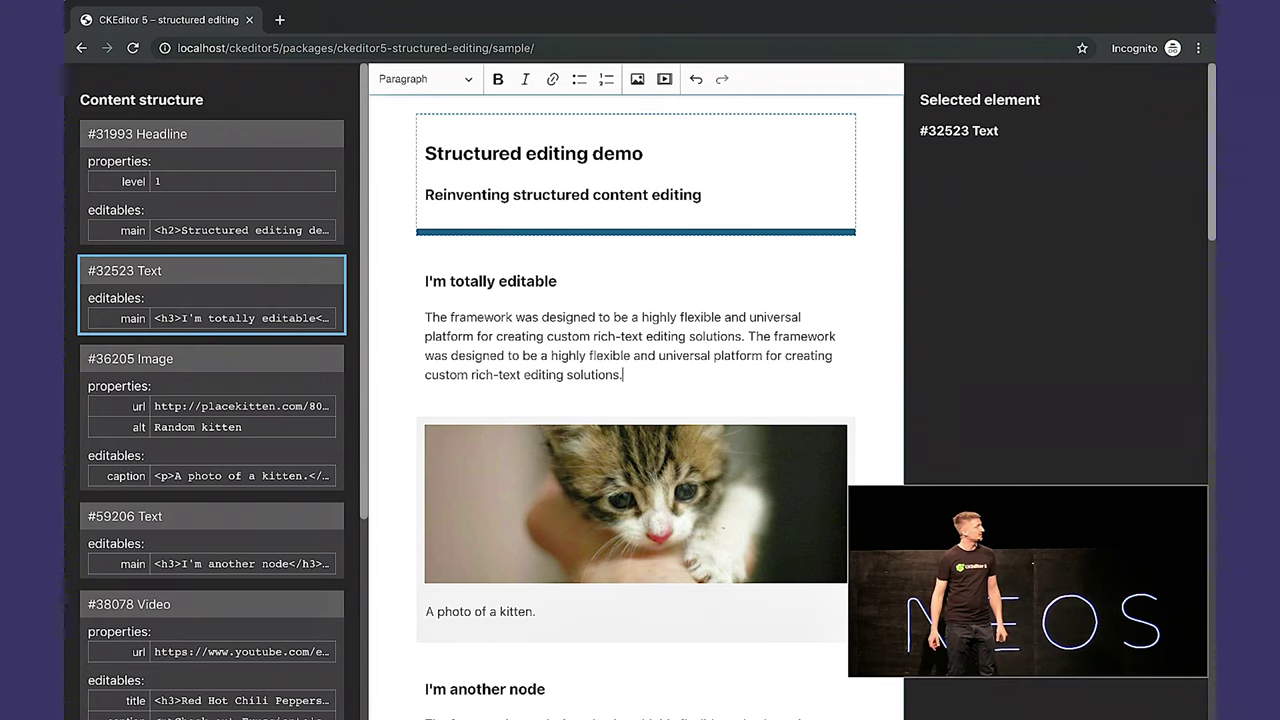
{"action": "key", "text": "Down"}
{"action": "key", "text": "Up"}
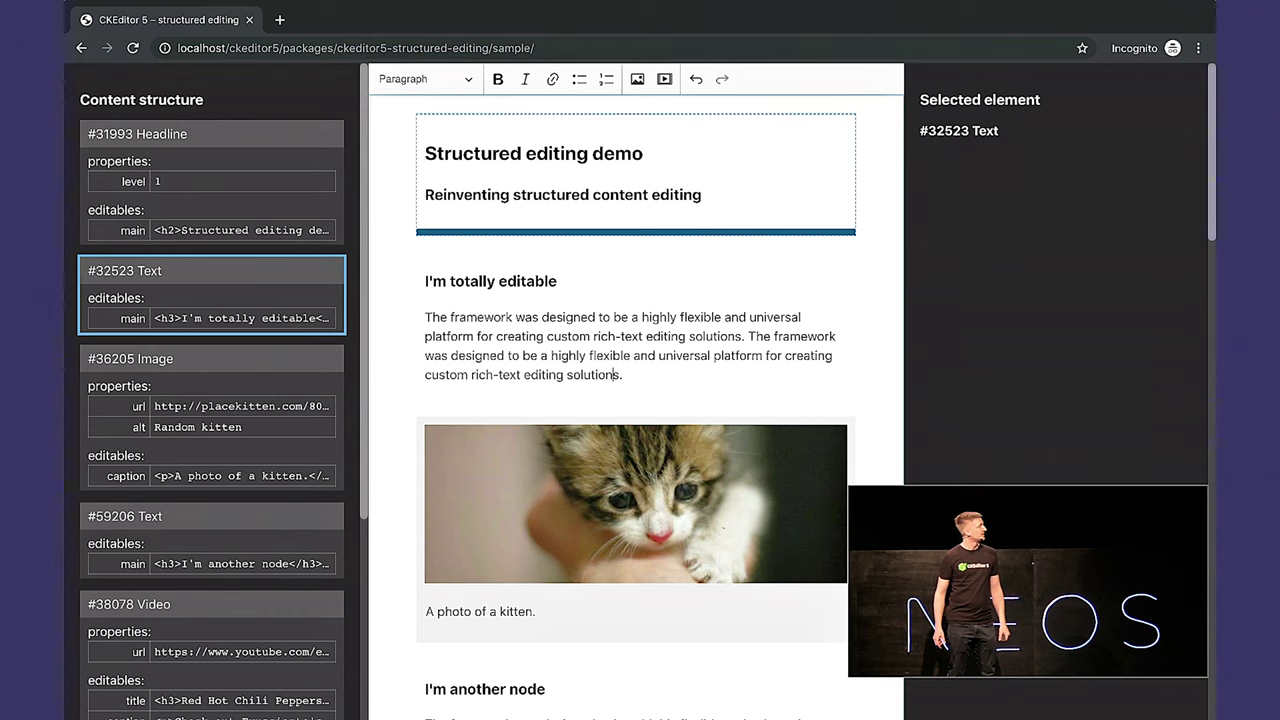
Try selections across blocks, from the headline into the first text block and from that paragraph past the kitten image into "I'm another node"
{"action": "left_click_drag", "start_coordinate": [473, 153], "coordinate": [604, 352]}
{"action": "left_click", "coordinate": [604, 352]}
{"action": "scroll", "coordinate": [590, 320], "scroll_direction": "down", "scroll_amount": 3}
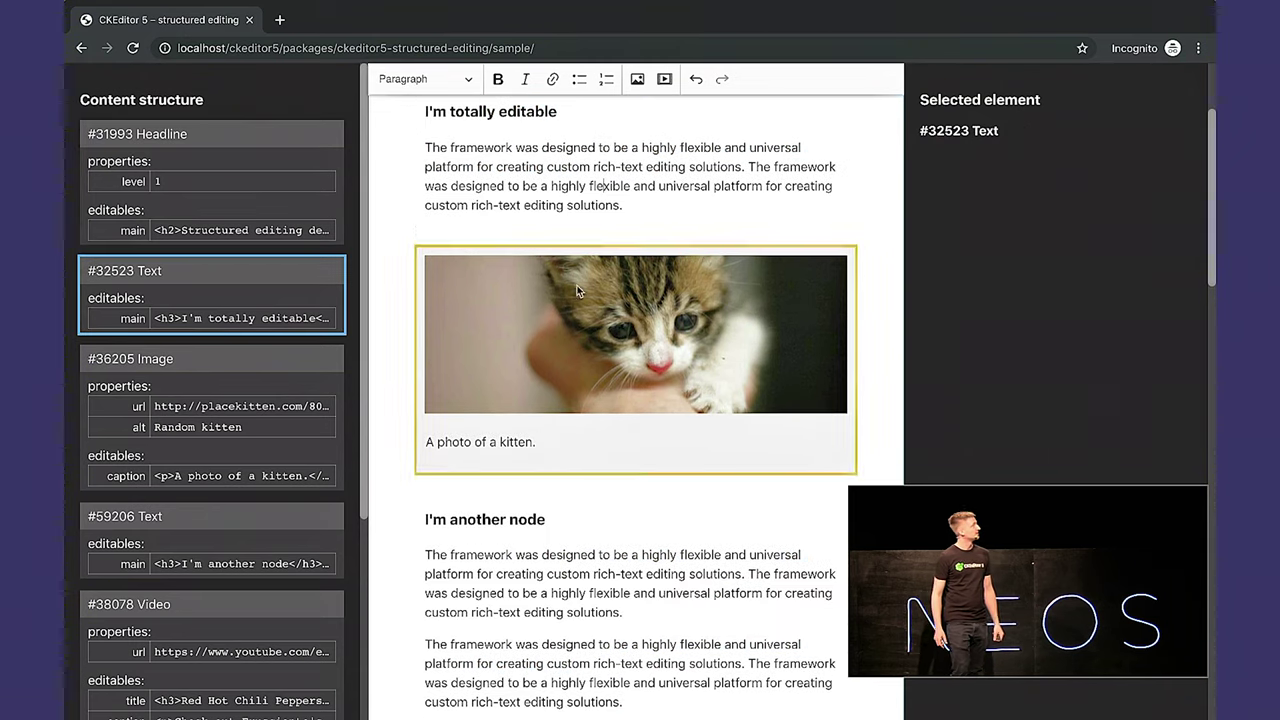
{"action": "left_click_drag", "start_coordinate": [541, 186], "coordinate": [590, 625]}
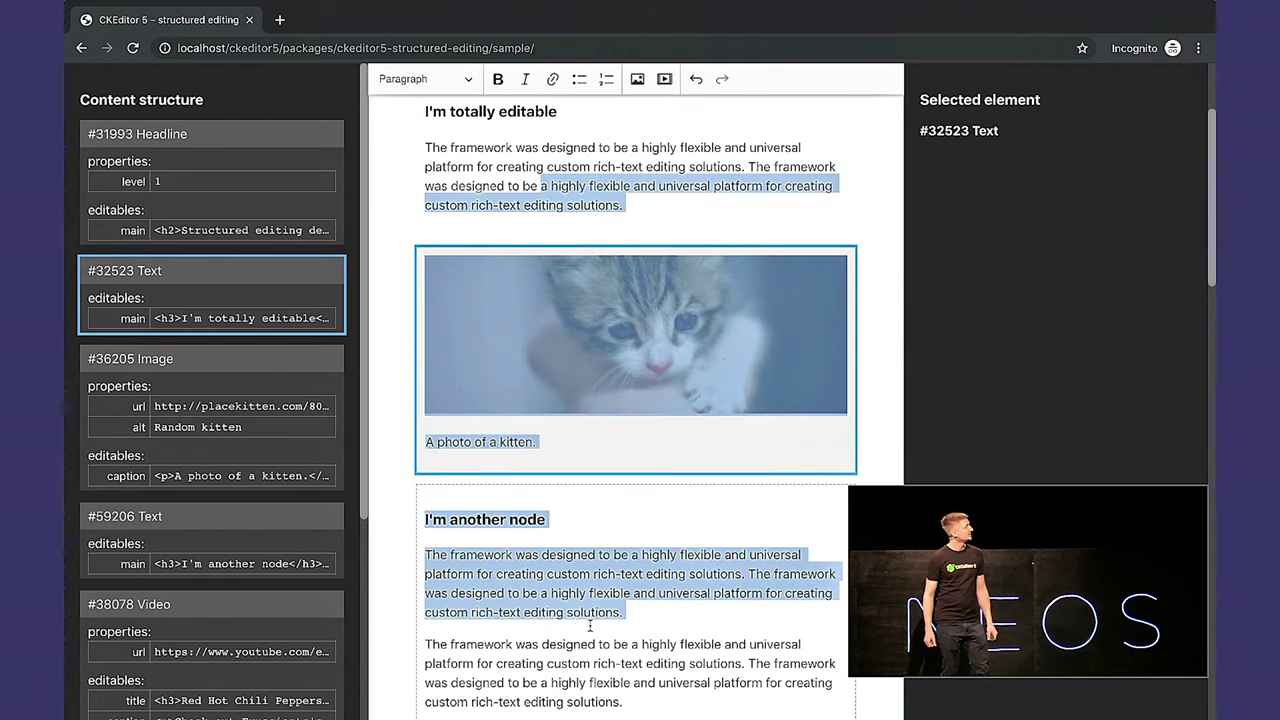
Cut the whole headline and the "I'm totally editable" text block, and remove the emptied headline block
{"action": "scroll", "coordinate": [590, 625], "scroll_direction": "up", "scroll_amount": 3}
{"action": "left_click", "coordinate": [663, 379]}
{"action": "key", "text": "shift+Up"}
{"action": "key", "text": "shift+Up"}
{"action": "key", "text": "shift+Up"}
{"action": "key", "text": "shift+Up"}
{"action": "key", "text": "shift+Up"}
{"action": "key", "text": "shift+Up"}
{"action": "key", "text": "shift+Up"}
{"action": "key", "text": "shift+Up"}
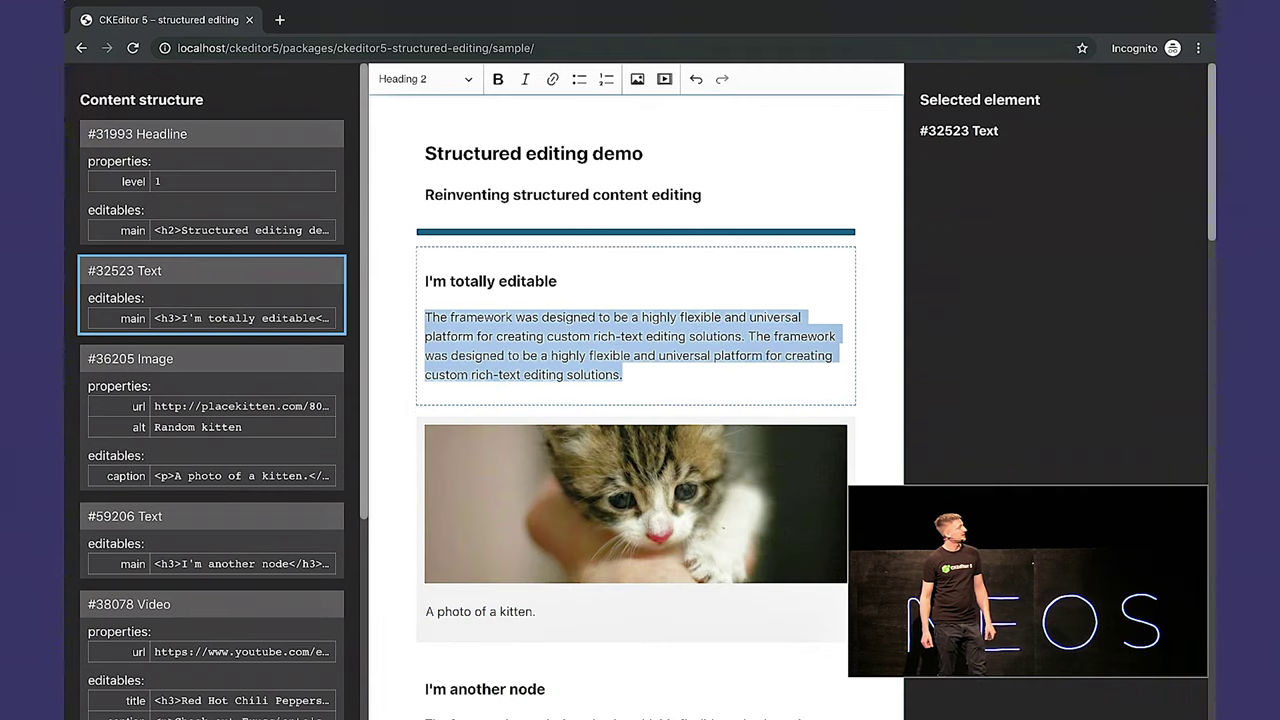
{"action": "key", "text": "BackSpace"}
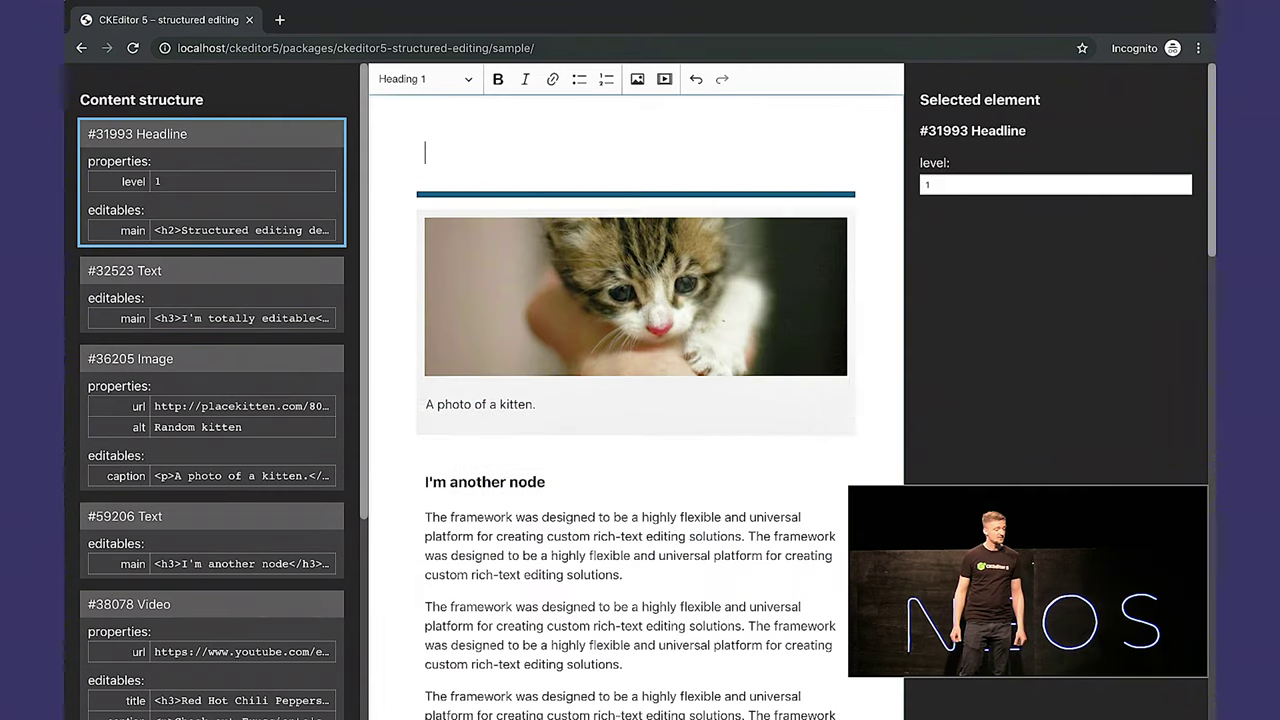
{"action": "key", "text": "Delete"}
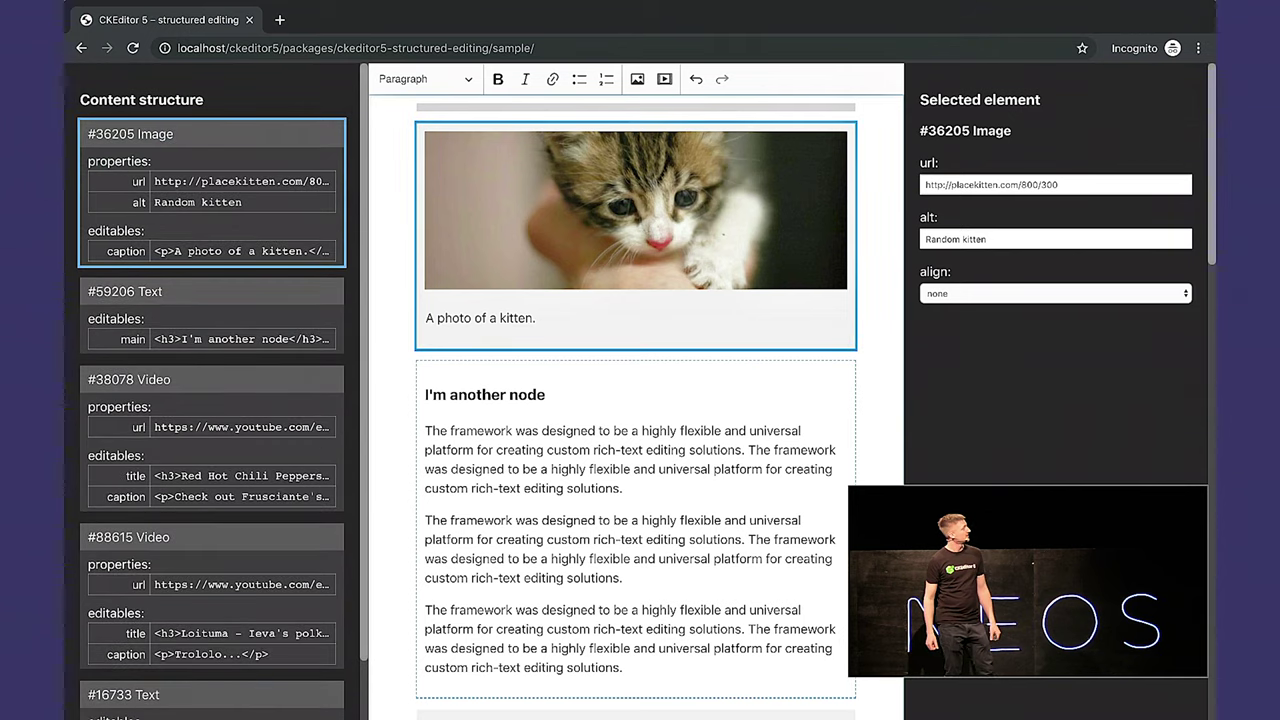
Paste the cut headline and text block between the kitten image and "I'm another node"
{"action": "key", "text": "Down"}
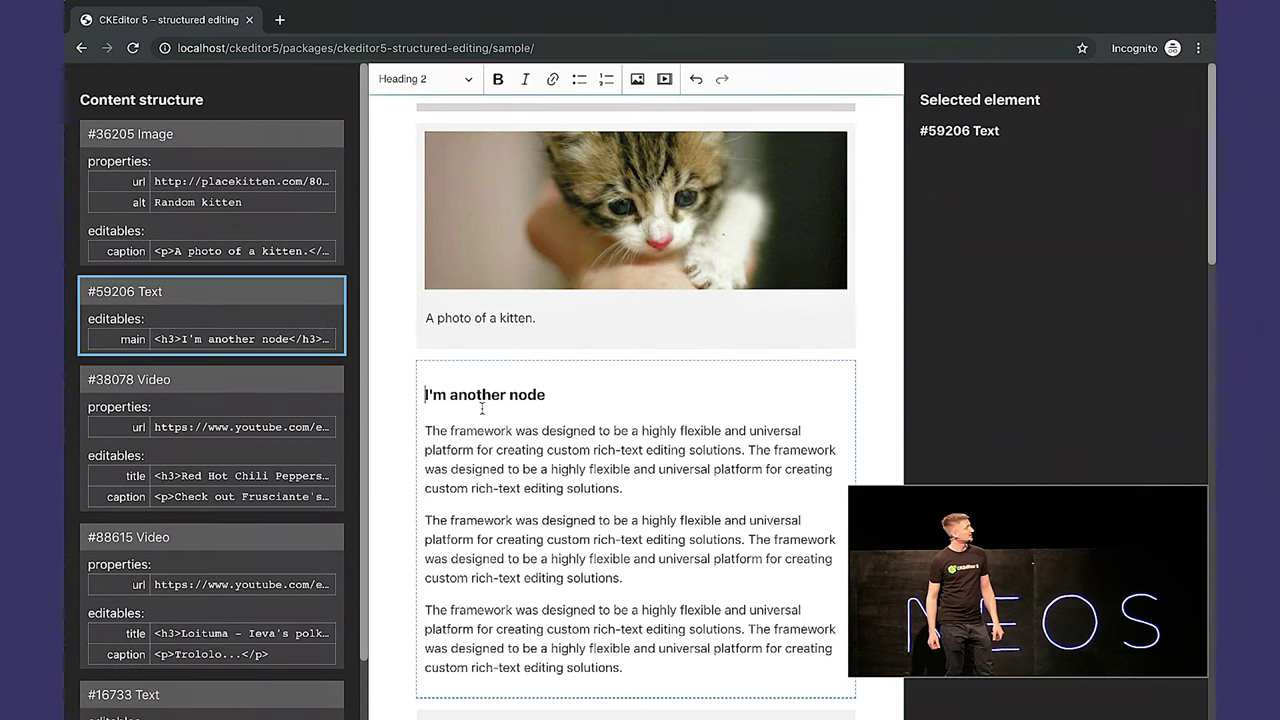
{"action": "key", "text": "ctrl+z"}
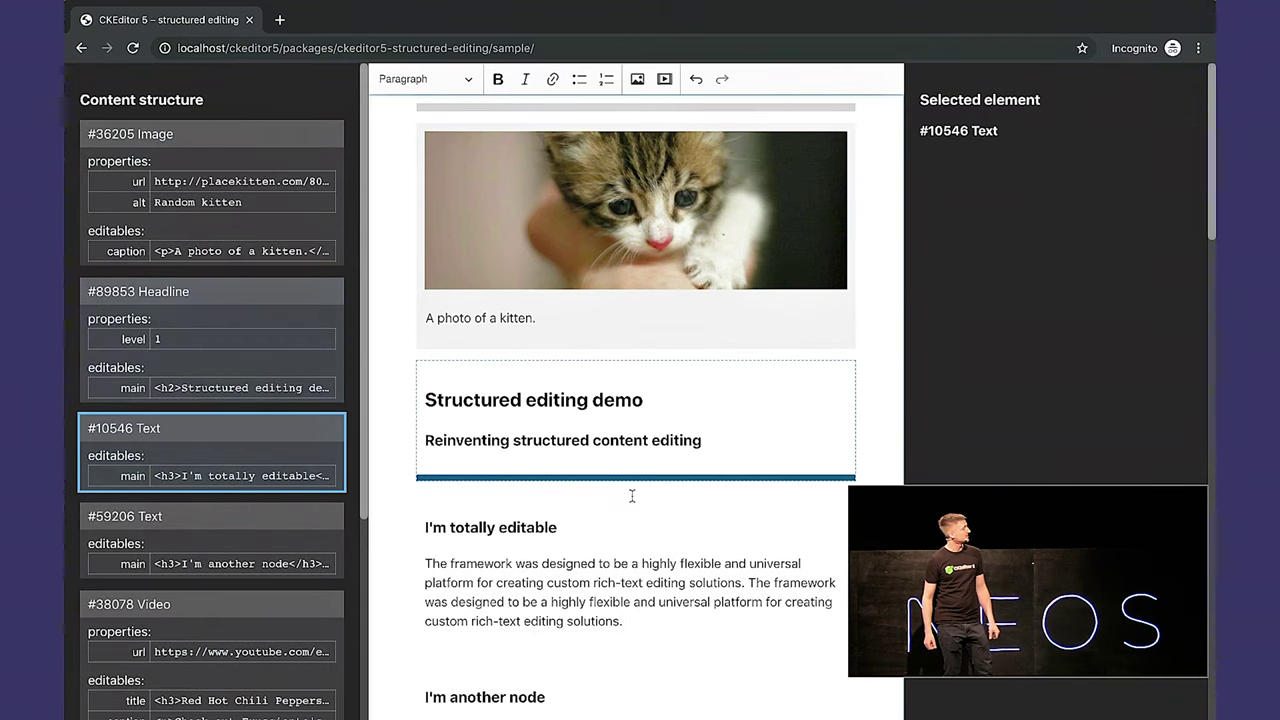
{"action": "scroll", "coordinate": [690, 593], "scroll_direction": "down", "scroll_amount": 1}
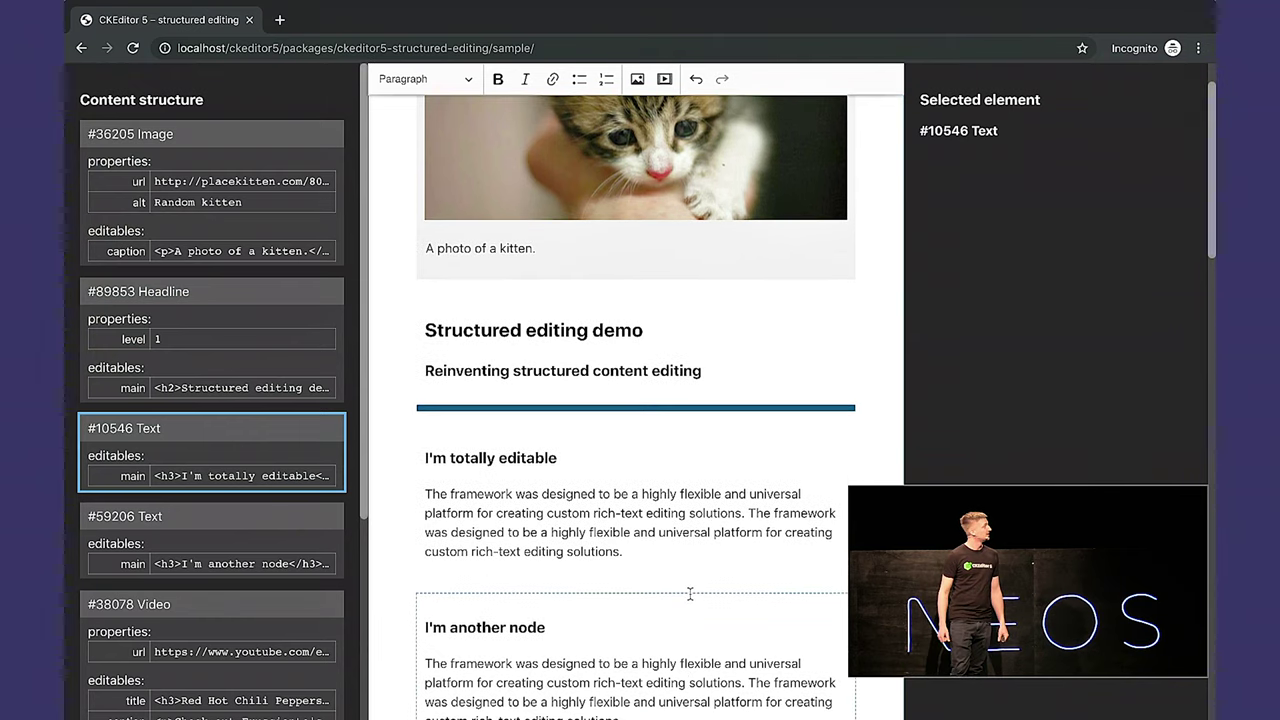
{"action": "scroll", "coordinate": [690, 594], "scroll_direction": "up", "scroll_amount": 1}
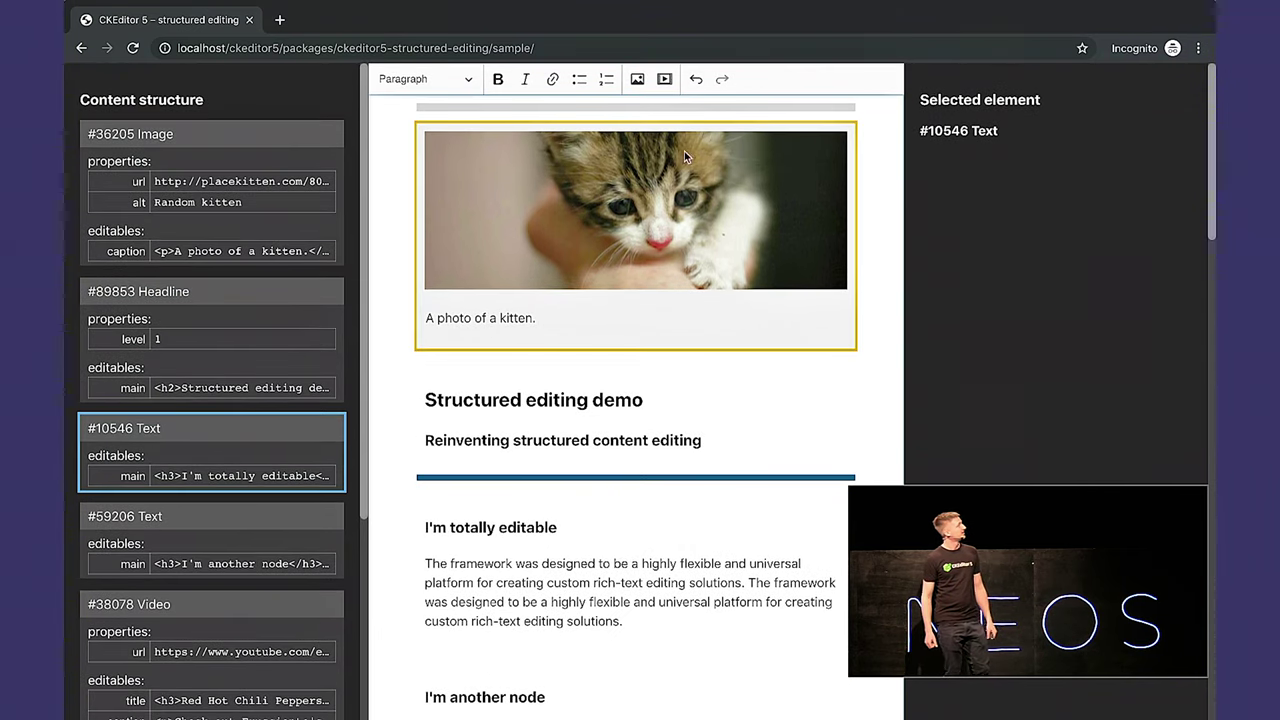
Insert a new paragraph reading "Hello!" above the kitten image
{"action": "left_click", "coordinate": [686, 110]}
{"action": "type", "text": "Hello!"}
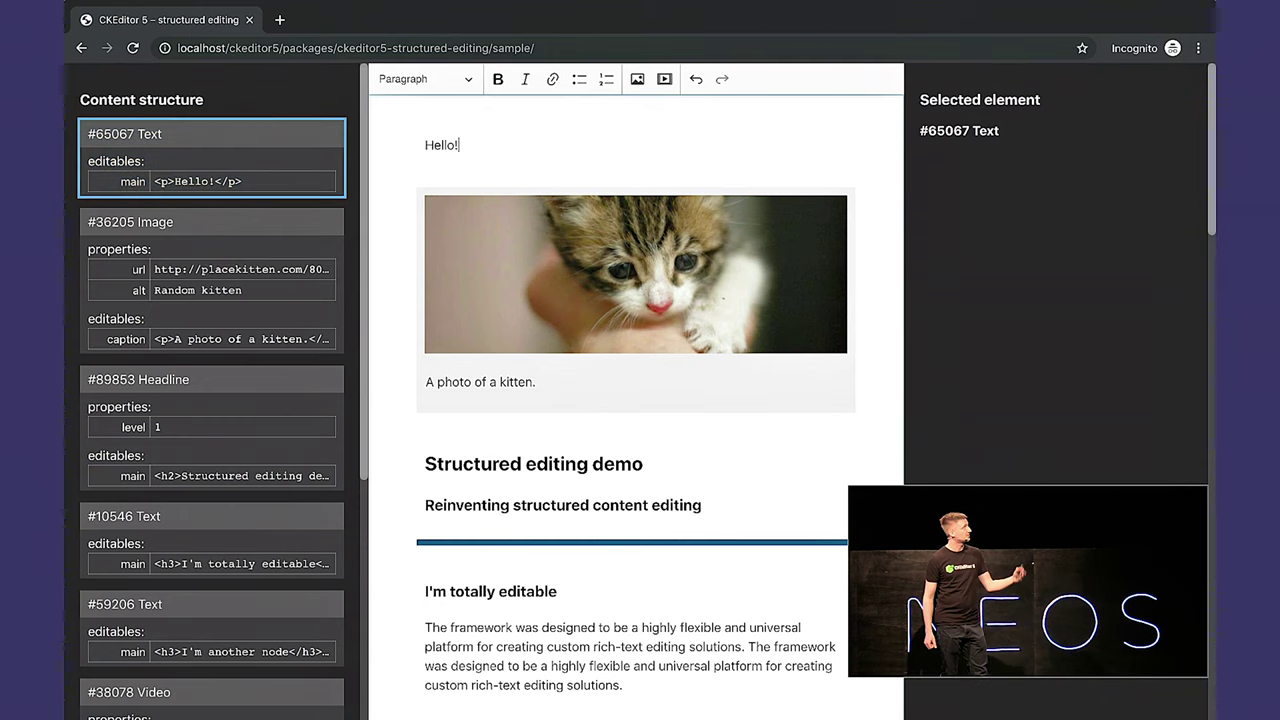
Undo the "Hello!" paragraph, the pasted blocks and the removal of the headline and first text block
{"action": "left_click", "coordinate": [697, 80]}
{"action": "left_click", "coordinate": [697, 80]}
{"action": "left_click", "coordinate": [697, 80]}
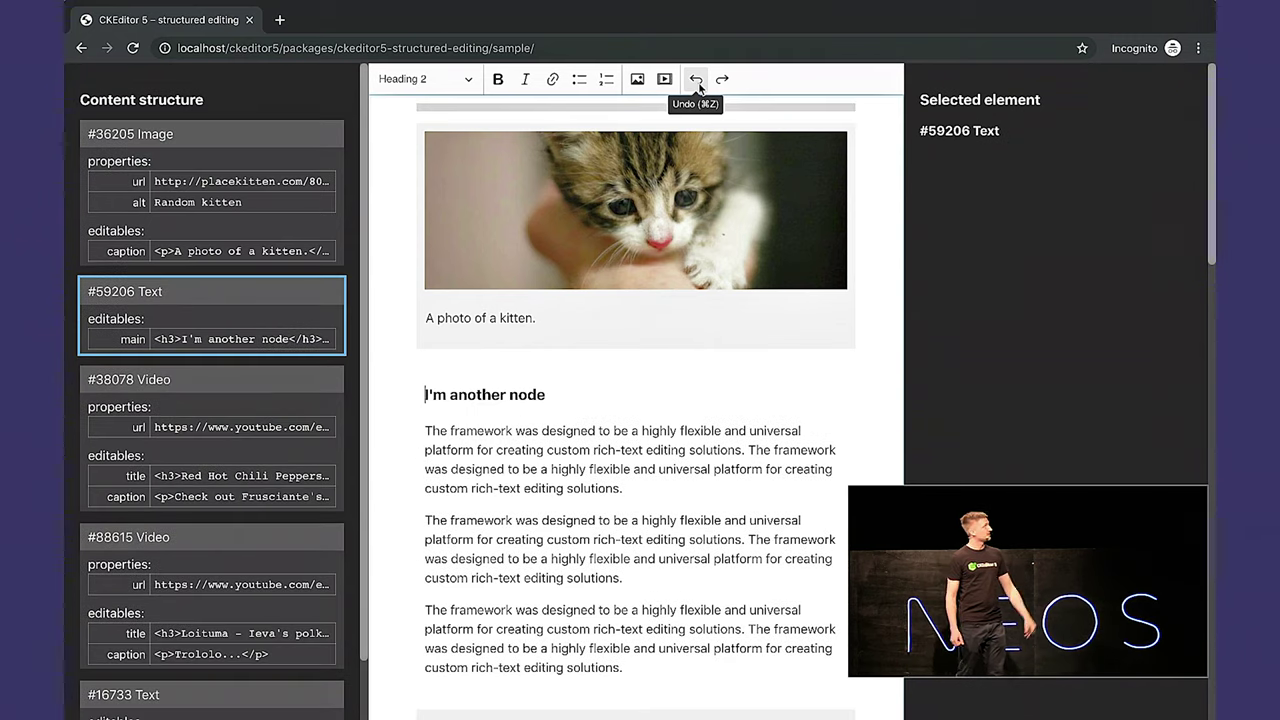
{"action": "left_click", "coordinate": [697, 80]}
{"action": "left_click", "coordinate": [697, 80]}
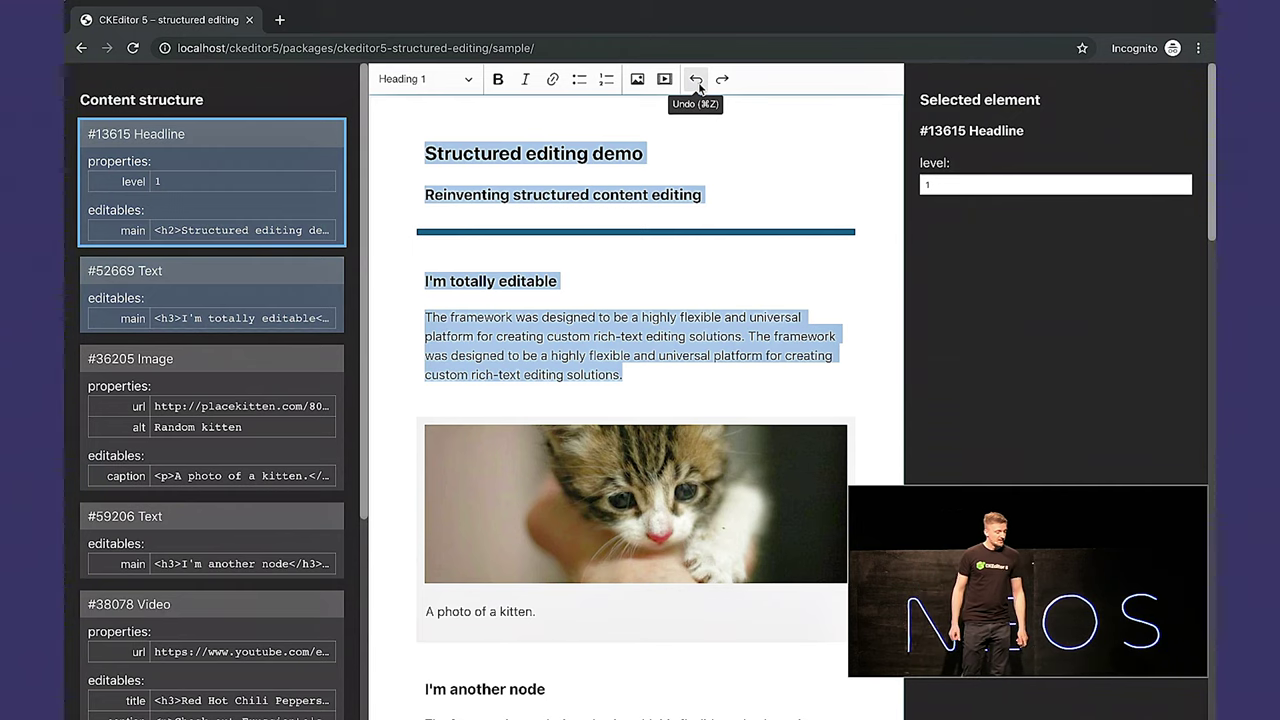
{"action": "left_click", "coordinate": [697, 84]}
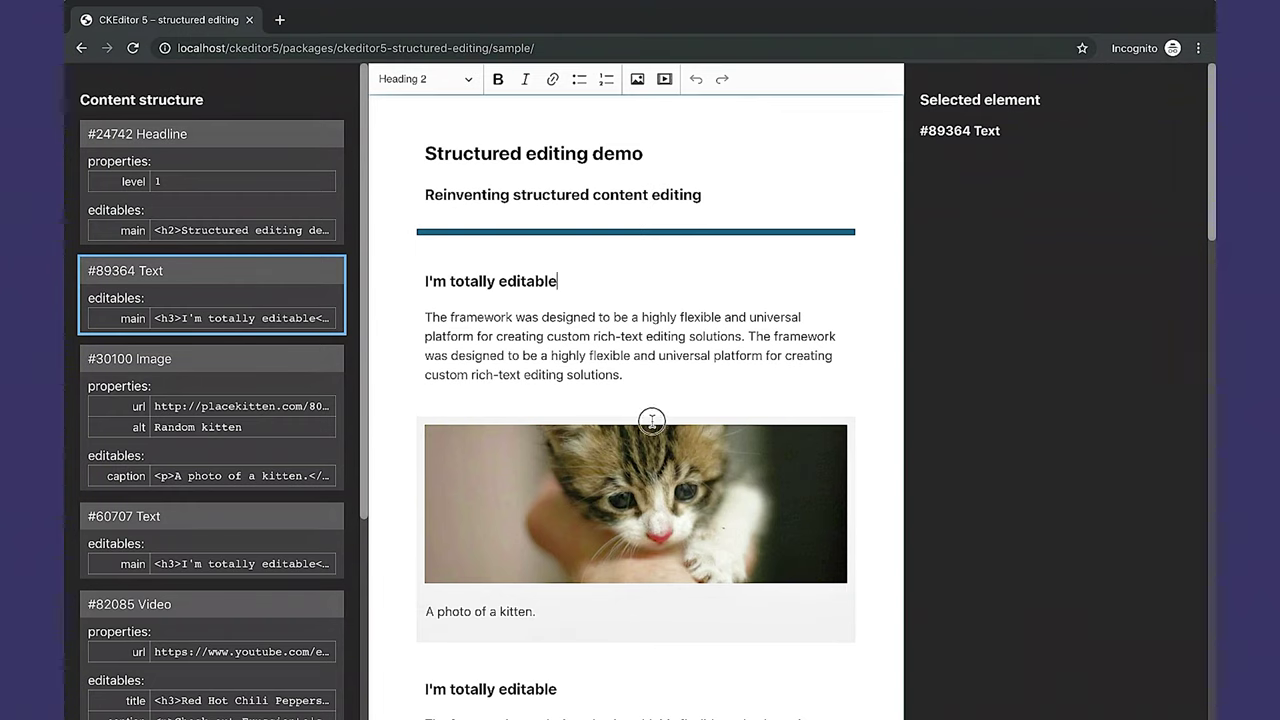
{"action": "left_click", "coordinate": [652, 427]}
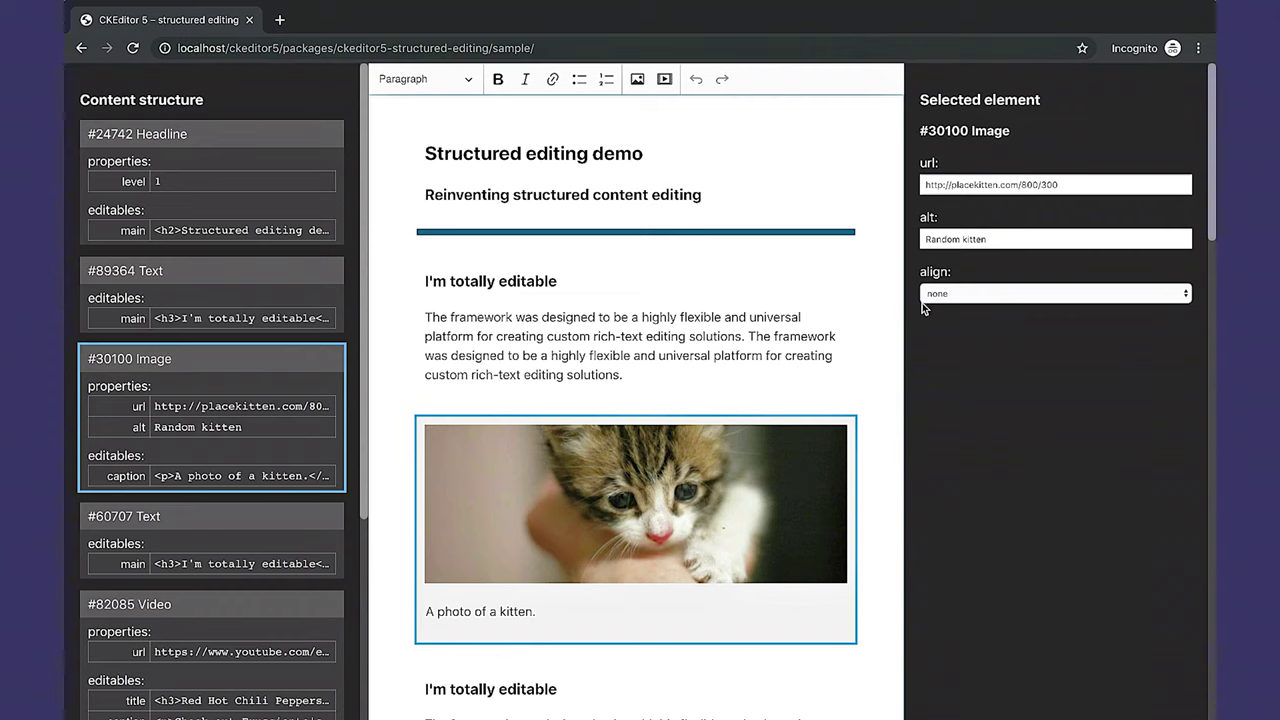
{"action": "left_click", "coordinate": [1047, 185]}
{"action": "key", "text": "BackSpace"}
{"action": "type", "text": "5"}
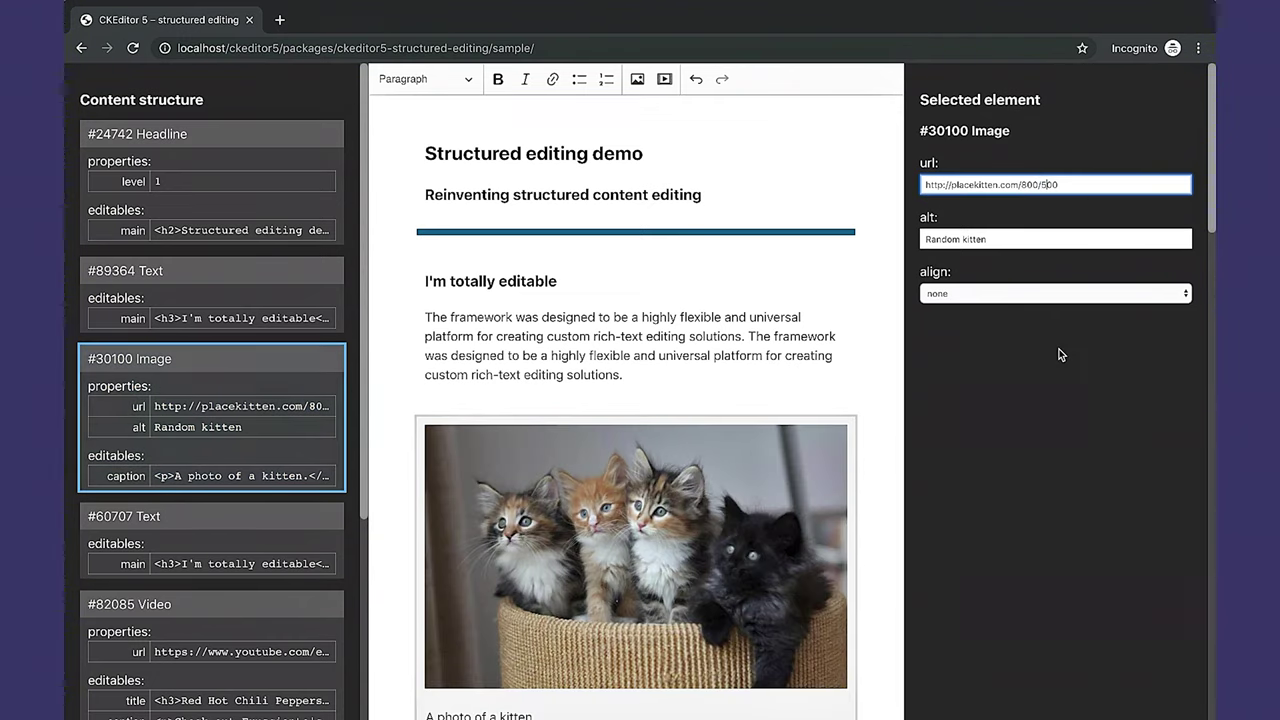
Align the kitten image left and set its alt text to "Random kittens"
{"action": "scroll", "coordinate": [1062, 355], "scroll_direction": "down", "scroll_amount": 1}
{"action": "left_click", "coordinate": [1022, 293]}
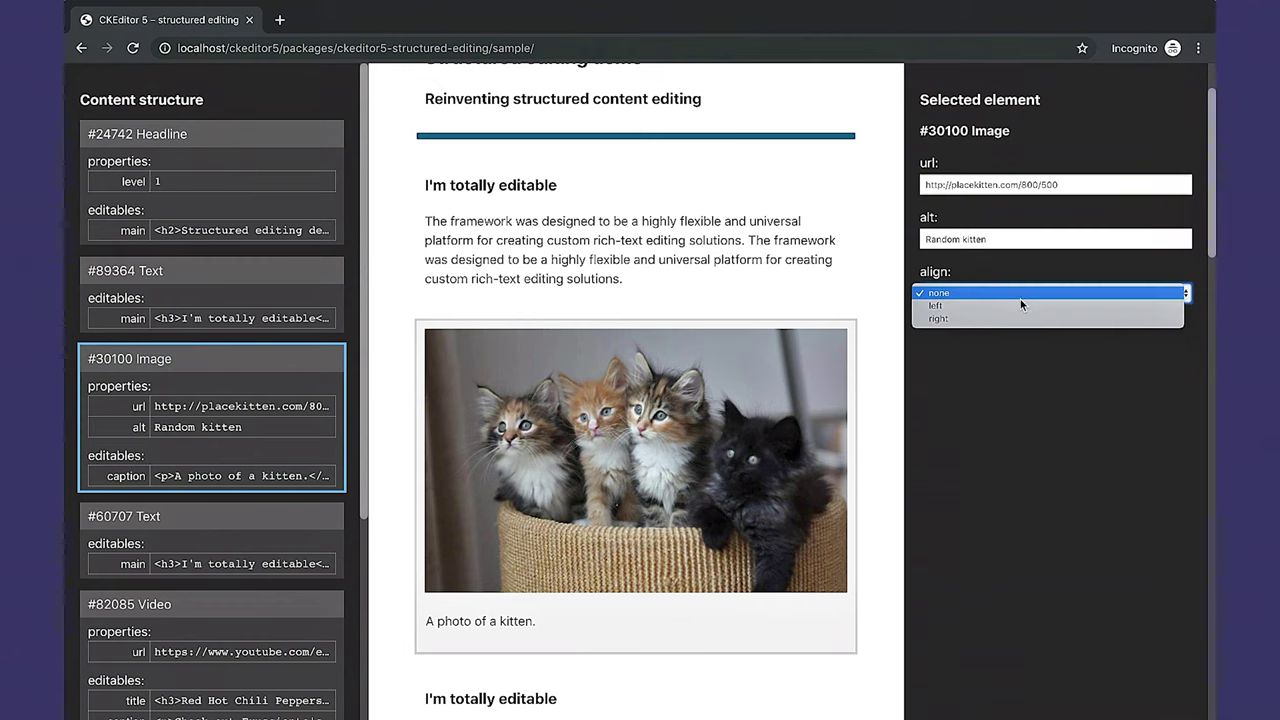
{"action": "left_click", "coordinate": [1020, 310]}
{"action": "left_click", "coordinate": [999, 240]}
{"action": "type", "text": "s"}
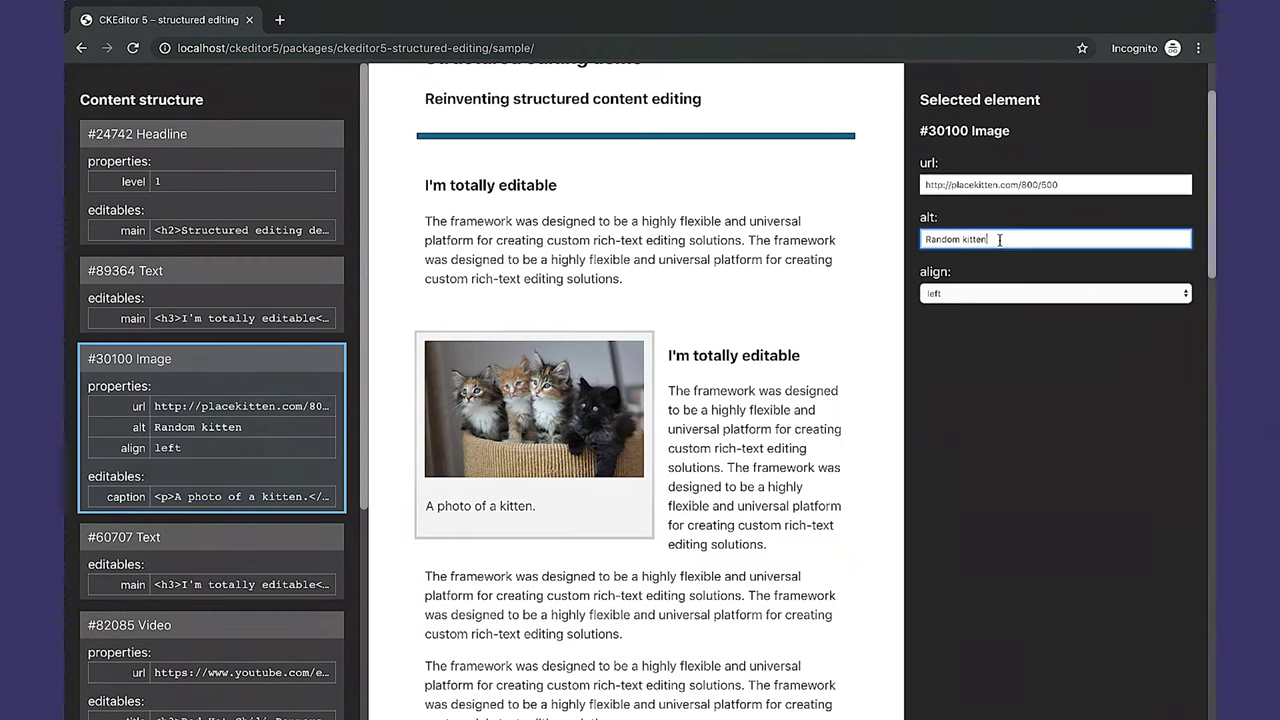
Edit the image caption to read "A photo of kittens."
{"action": "left_click", "coordinate": [502, 508]}
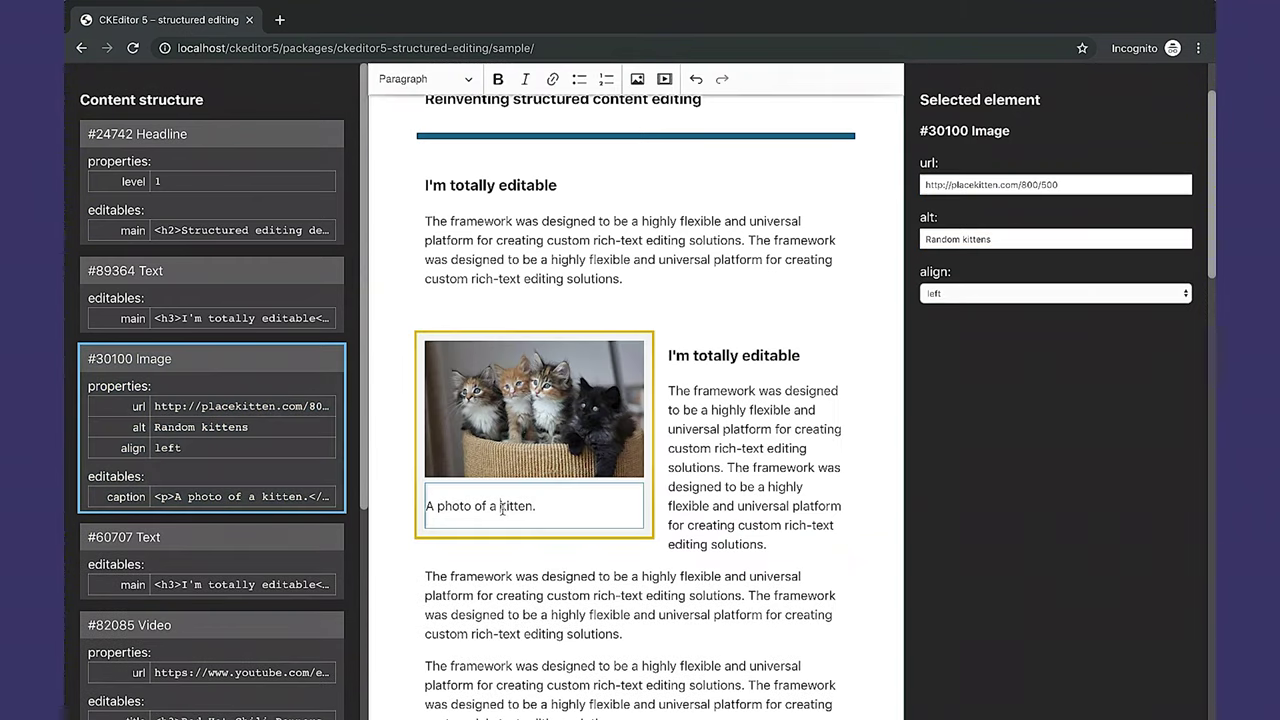
{"action": "key", "text": "BackSpace"}
{"action": "key", "text": "BackSpace"}
{"action": "key", "text": "Right"}
{"action": "key", "text": "Right"}
{"action": "key", "text": "Right"}
{"action": "key", "text": "Right"}
{"action": "key", "text": "Right"}
{"action": "key", "text": "Right"}
{"action": "type", "text": "s"}
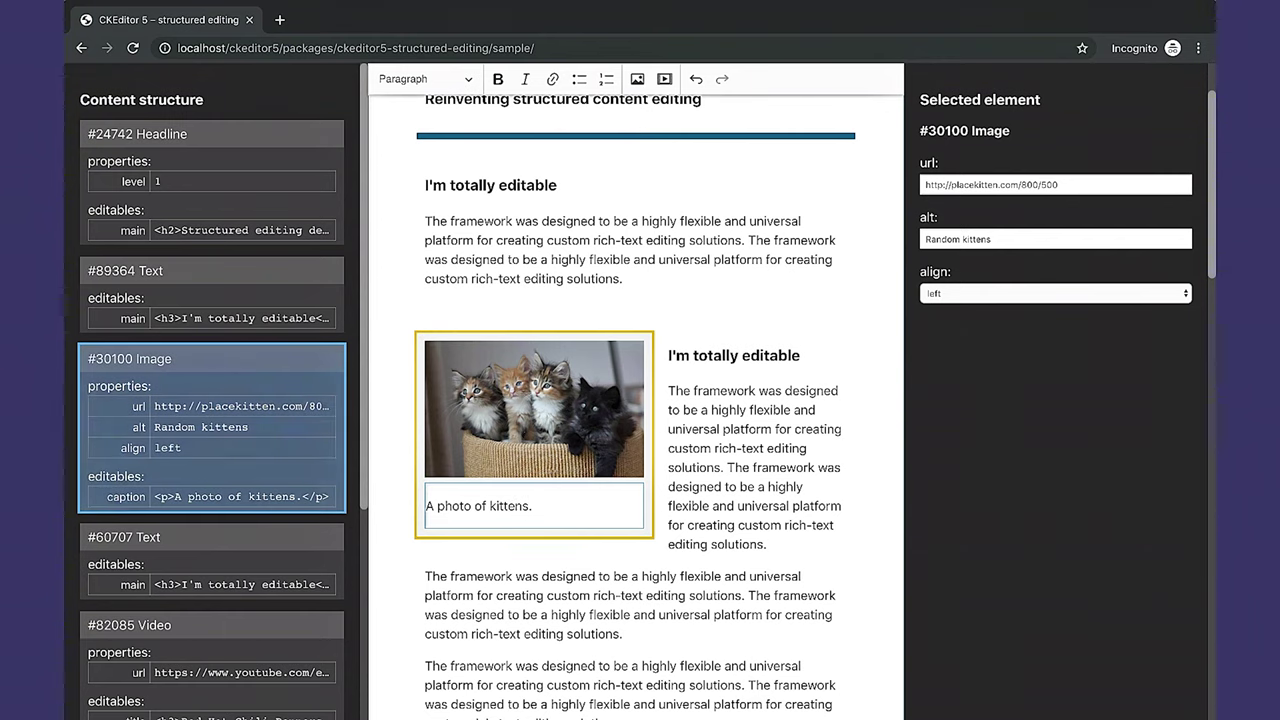
Undo the caption, alt text, alignment and url changes of the kitten image
{"action": "left_click", "coordinate": [697, 80]}
{"action": "left_click", "coordinate": [696, 79]}
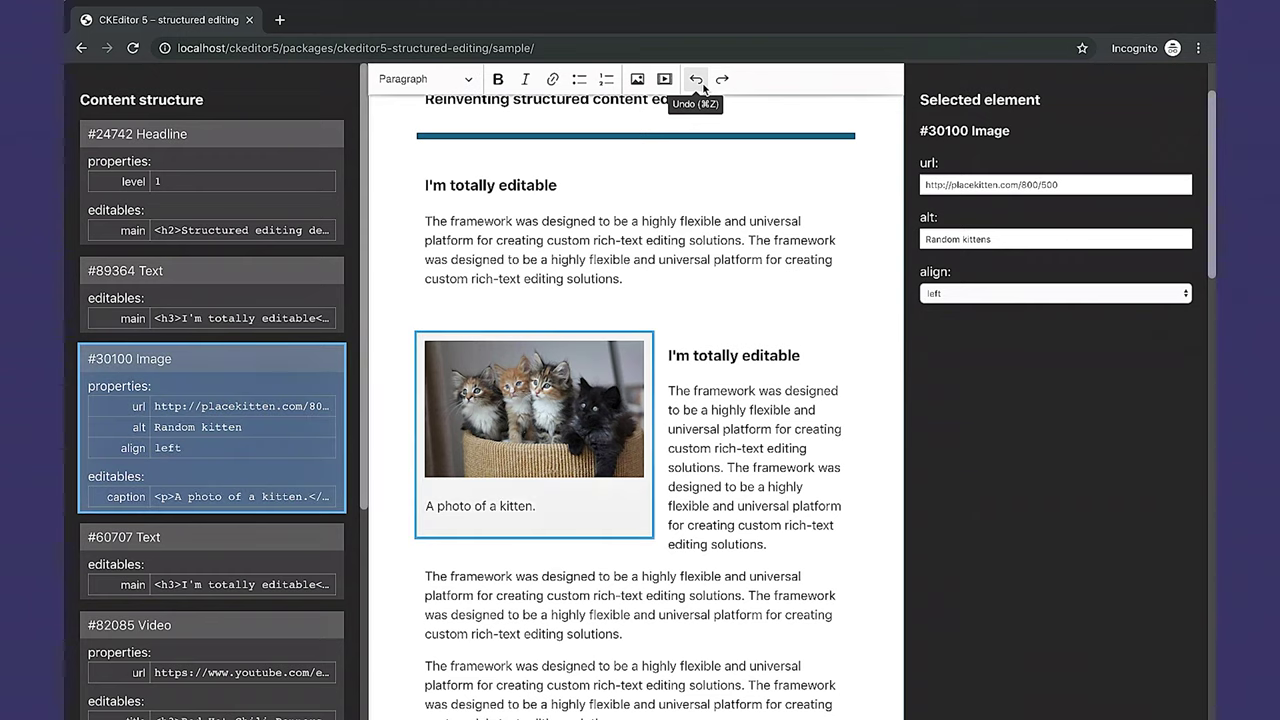
{"action": "left_click", "coordinate": [696, 79]}
{"action": "left_click", "coordinate": [696, 79]}
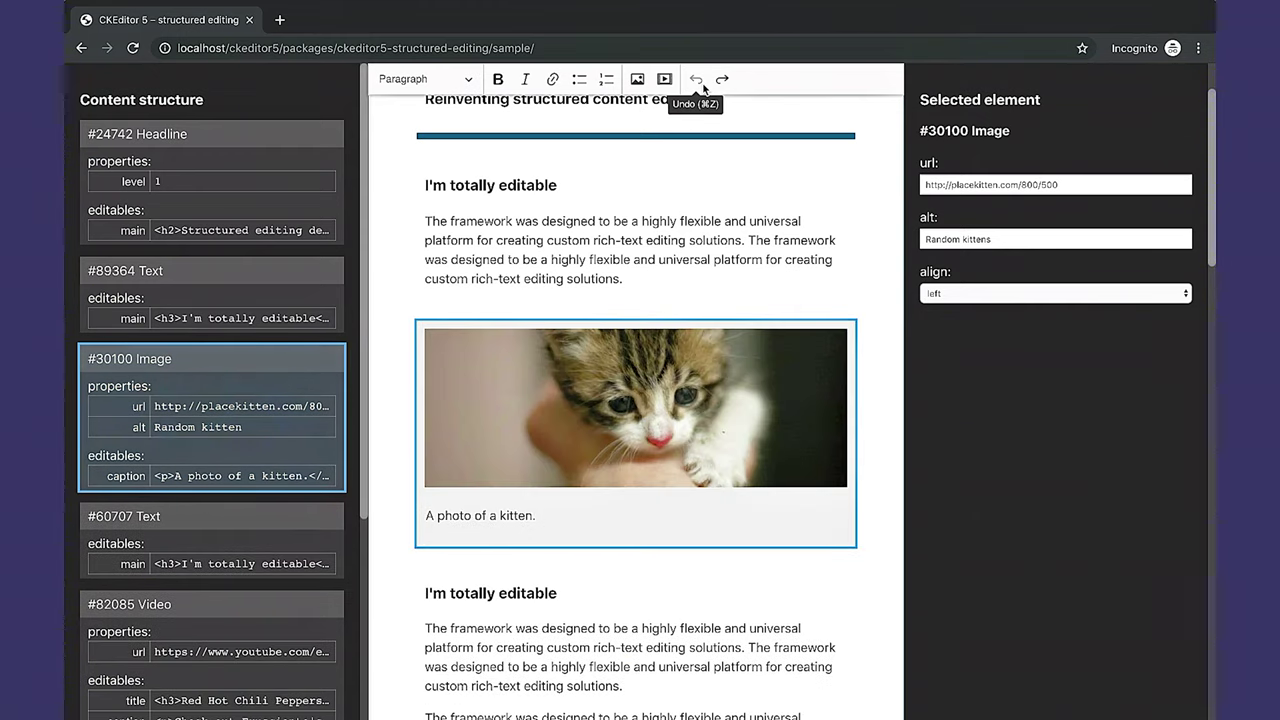
{"action": "left_click", "coordinate": [703, 88]}
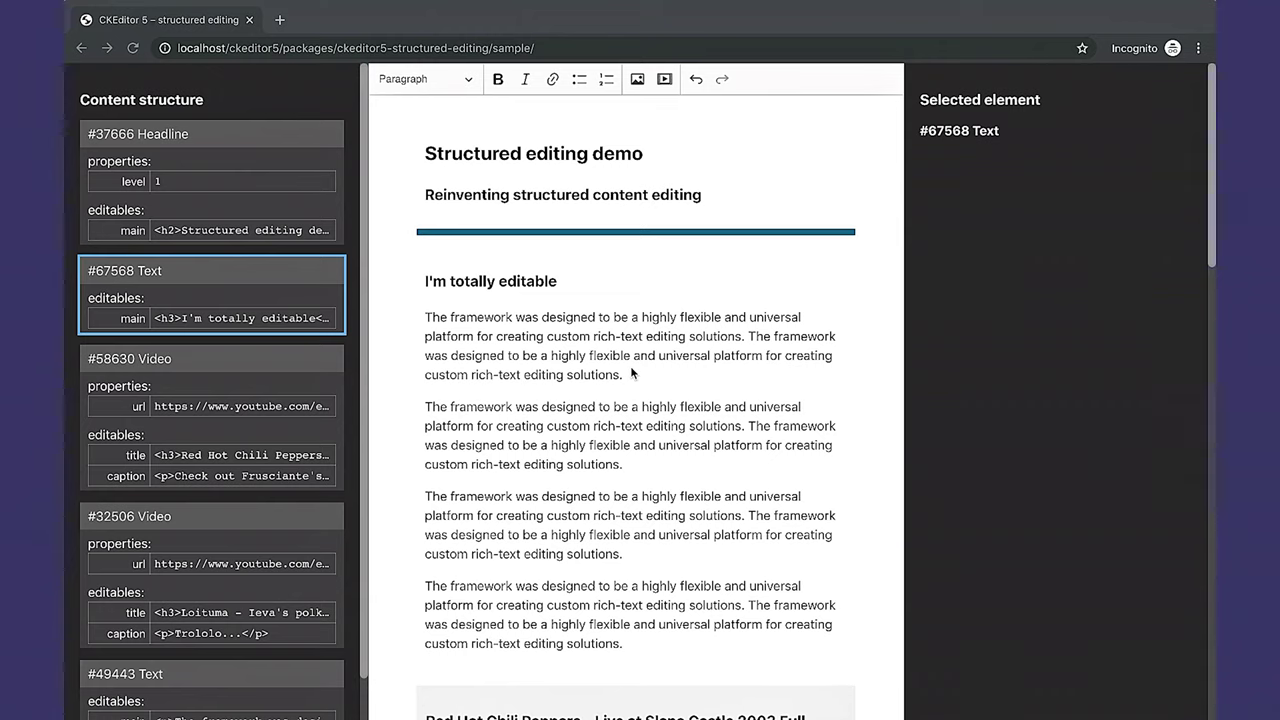
{"action": "left_click", "coordinate": [631, 372]}
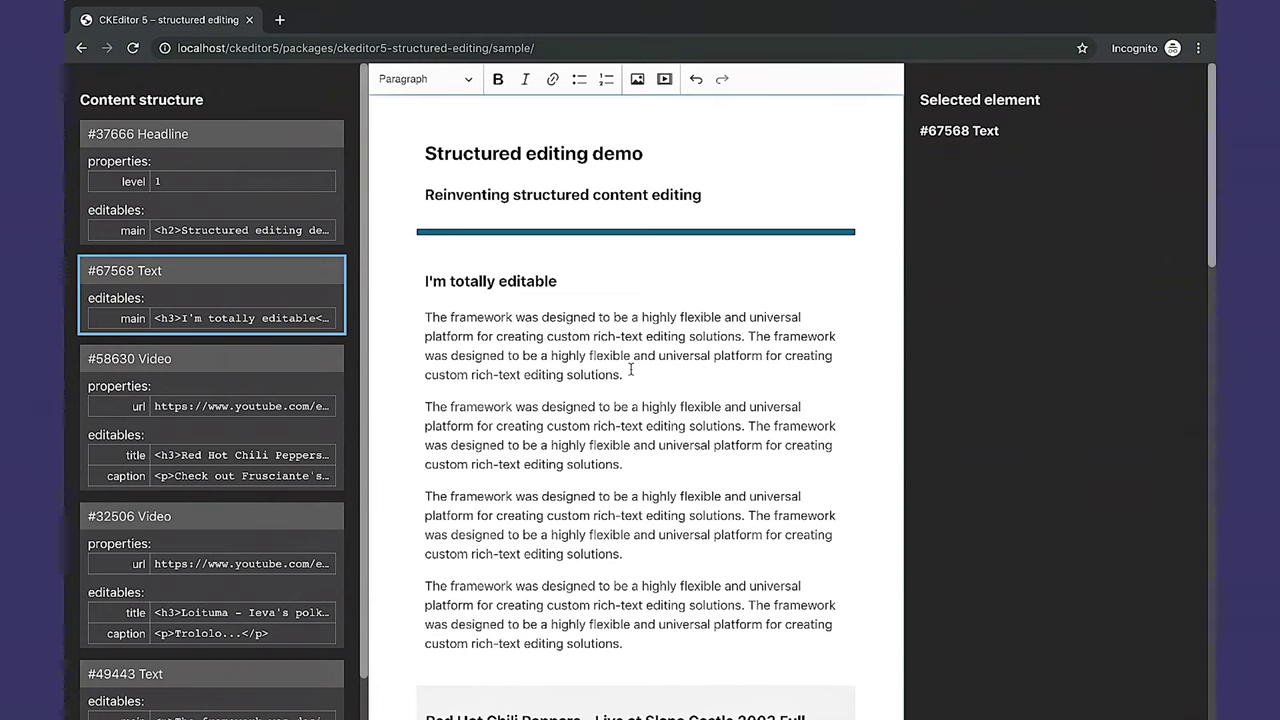
{"action": "left_click", "coordinate": [638, 80]}
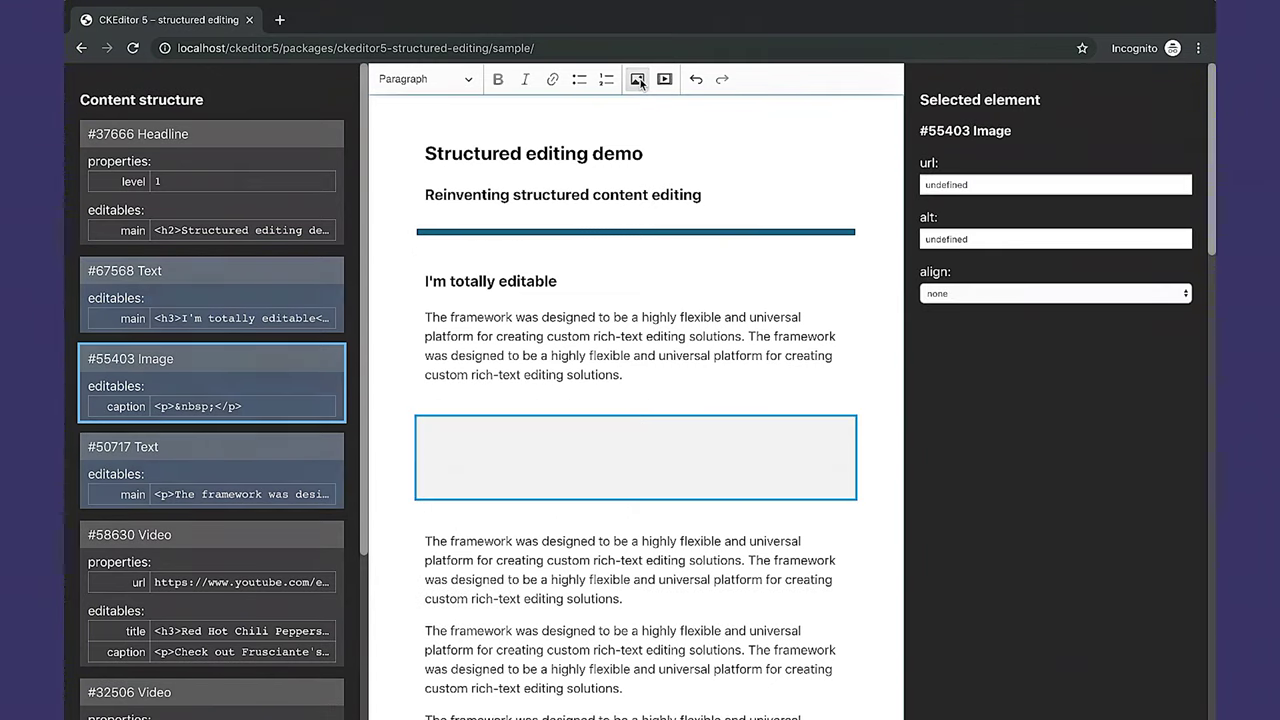
{"action": "left_click", "coordinate": [945, 185]}
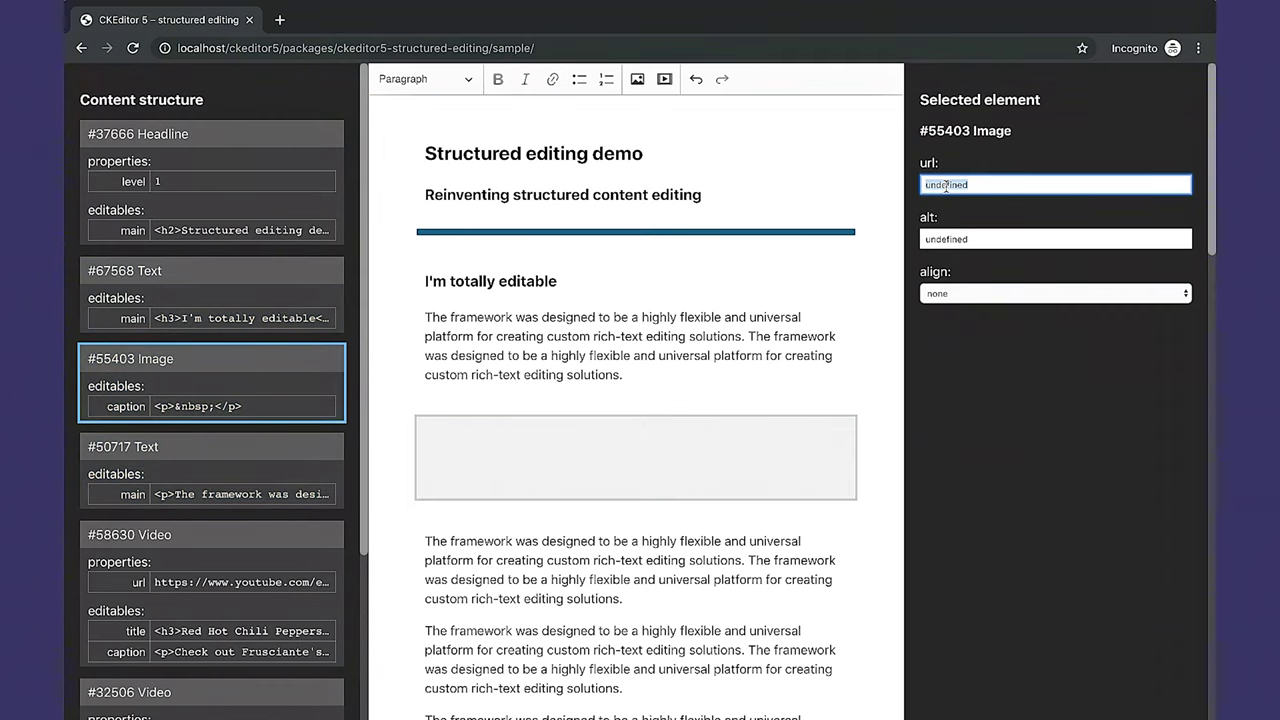
{"action": "type", "text": "http://placekitten.com/800/300"}
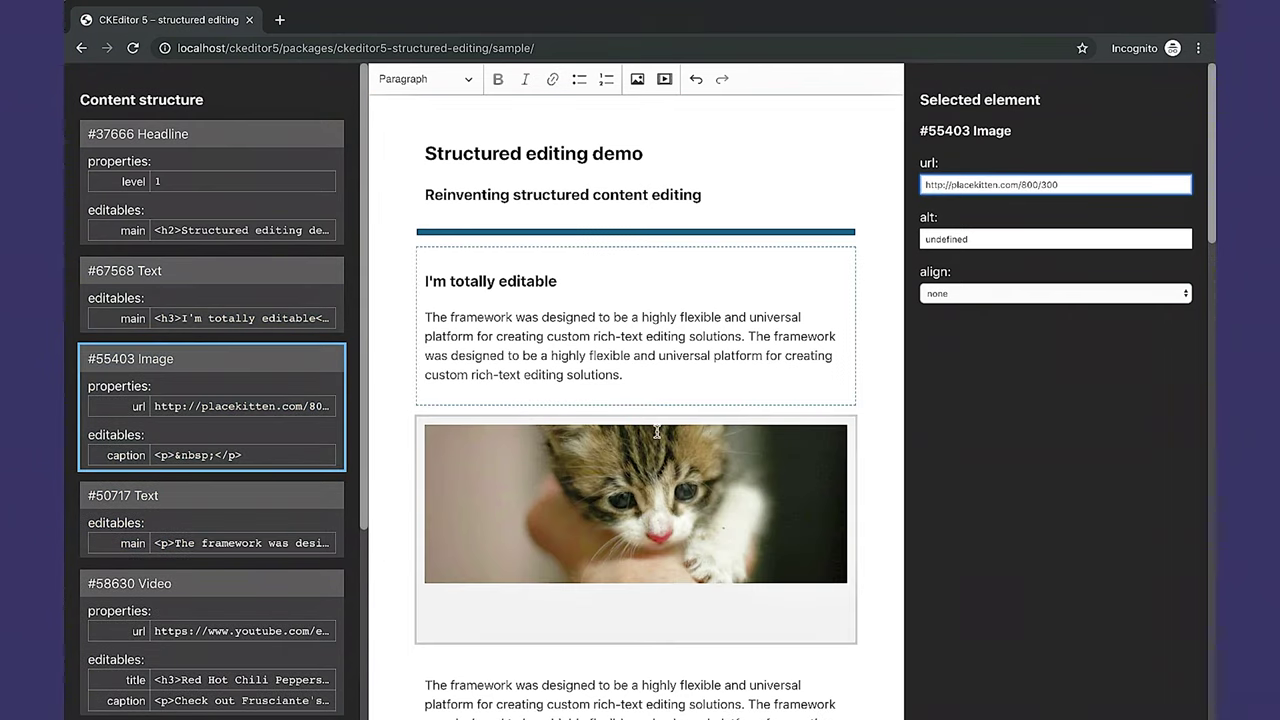
{"action": "left_click", "coordinate": [615, 610]}
{"action": "type", "text": "Kitten!"}
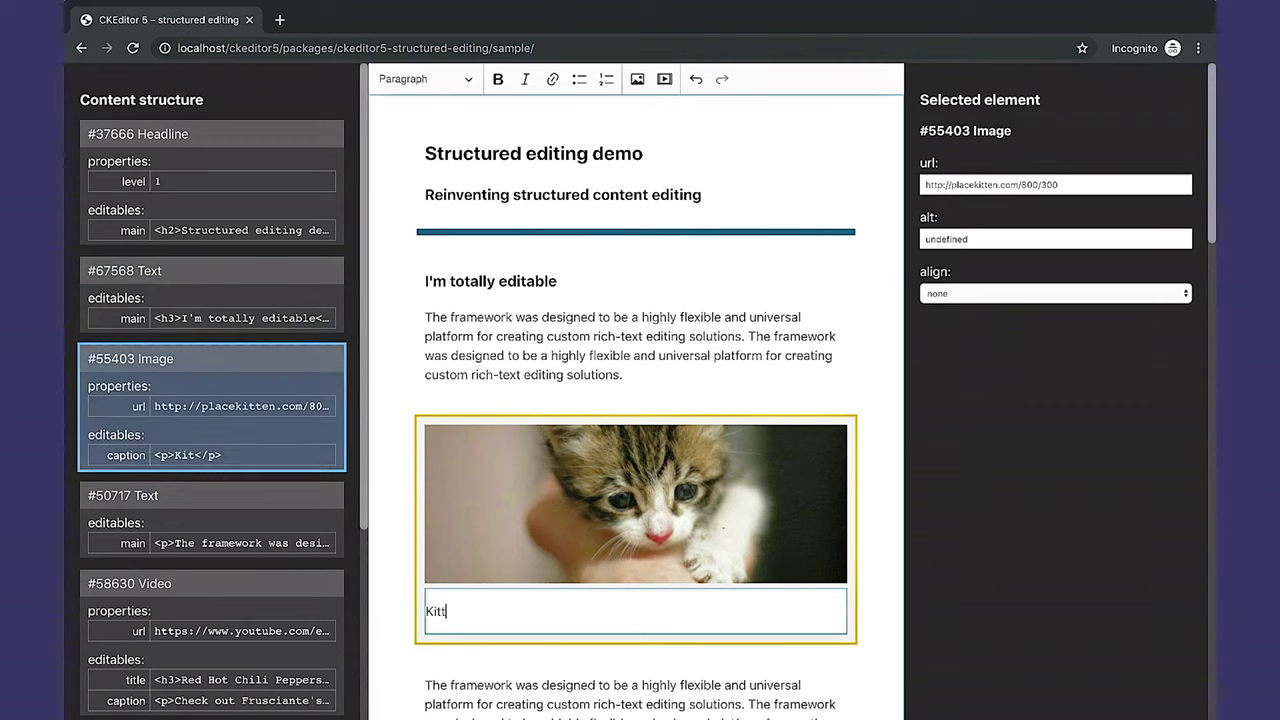
Cut the Red Hot Chili Peppers video block and remove the empty text block left in its place
{"action": "scroll", "coordinate": [636, 400], "scroll_direction": "down", "scroll_amount": 5}
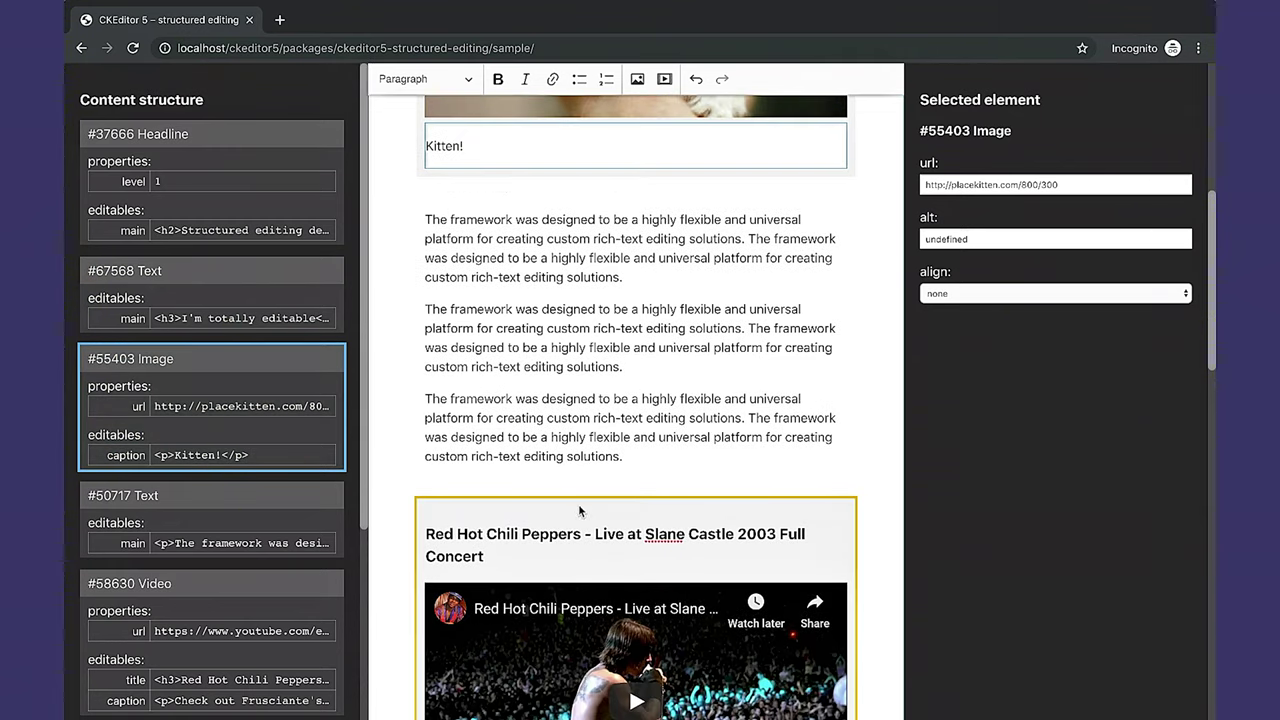
{"action": "left_click", "coordinate": [578, 511]}
{"action": "key", "text": "BackSpace"}
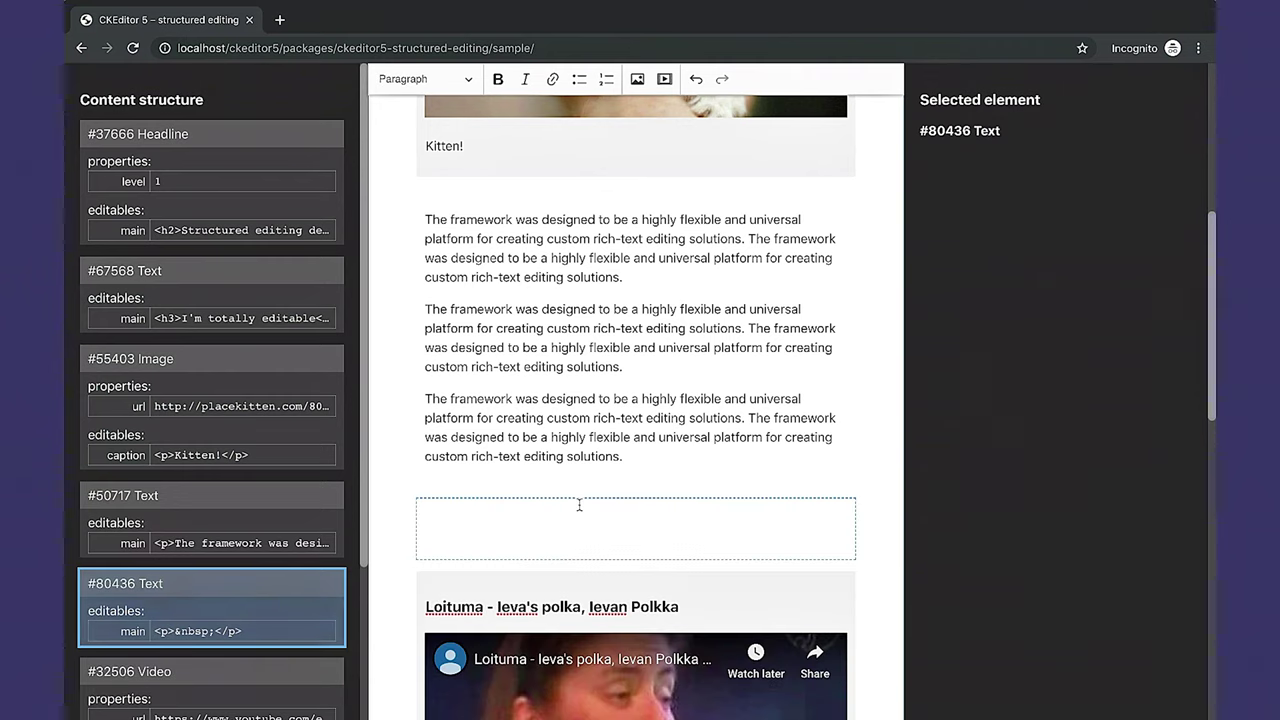
{"action": "key", "text": "BackSpace"}
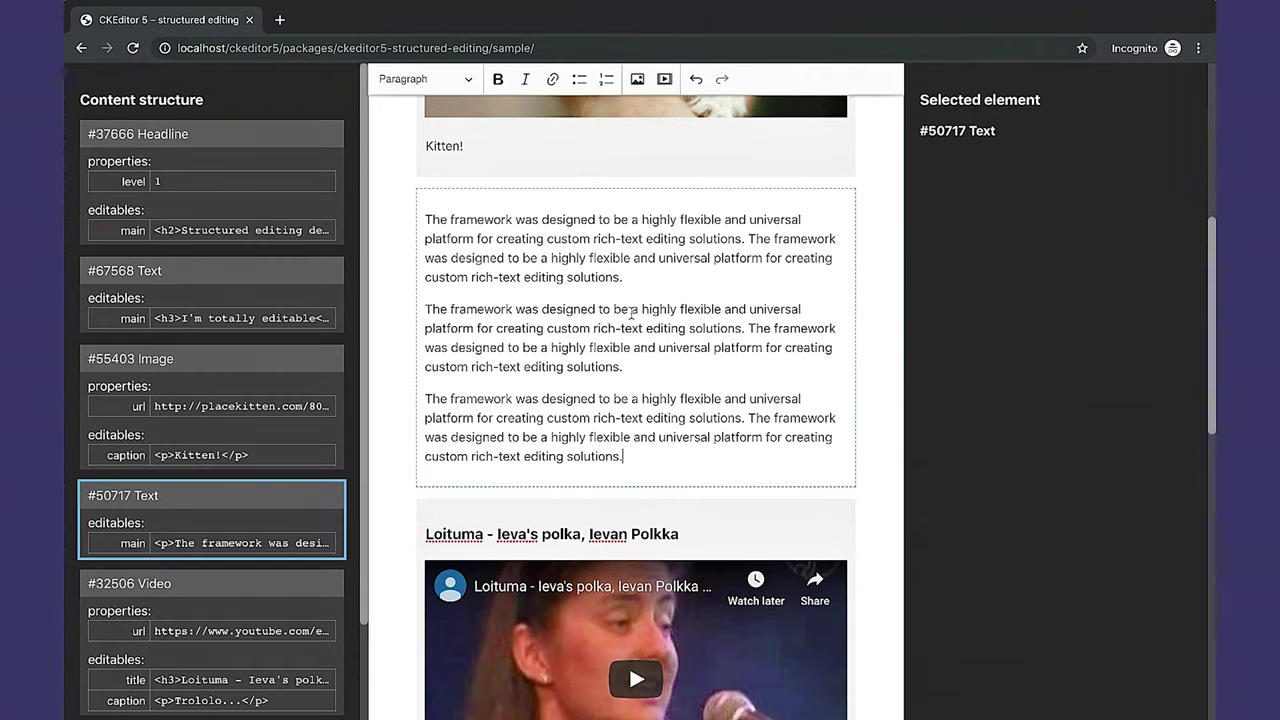
Paste the cut video block after the first paragraph of the text block below the kitten image
{"action": "key", "text": "ctrl+z"}
{"action": "key", "text": "ctrl+z"}
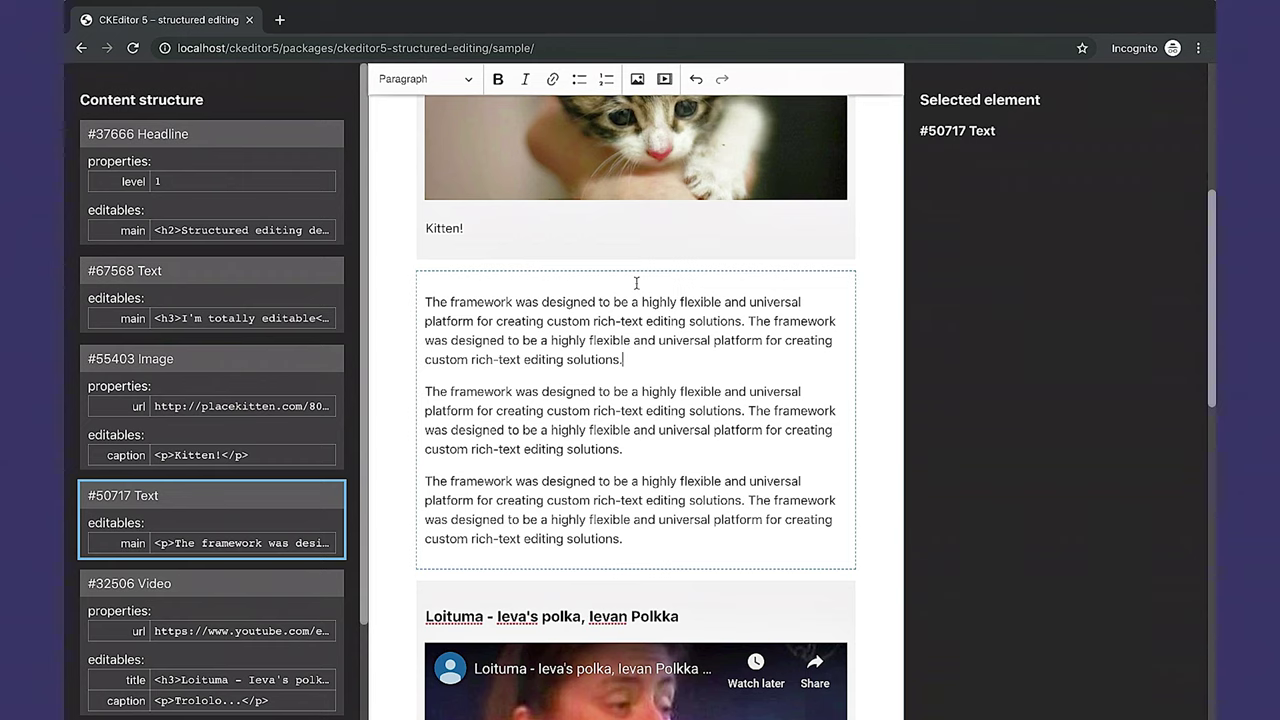
{"action": "scroll", "coordinate": [636, 284], "scroll_direction": "down", "scroll_amount": 3}
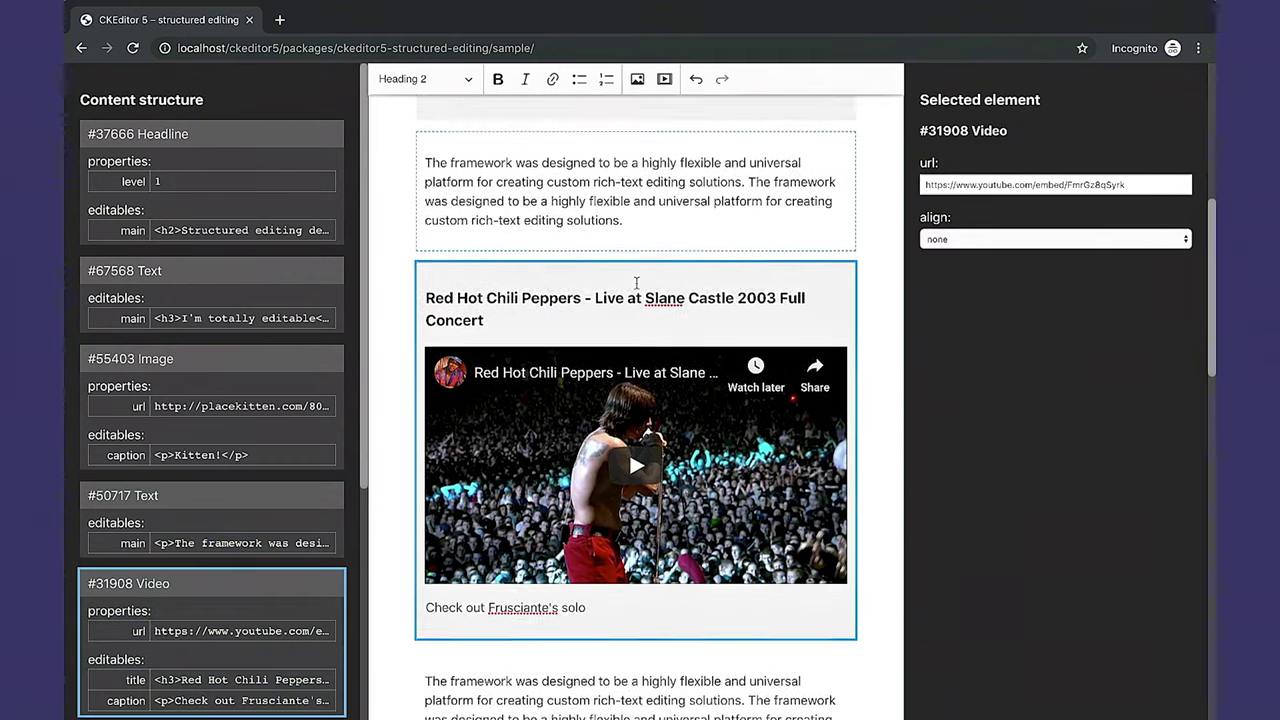
{"action": "scroll", "coordinate": [636, 284], "scroll_direction": "up", "scroll_amount": 3}
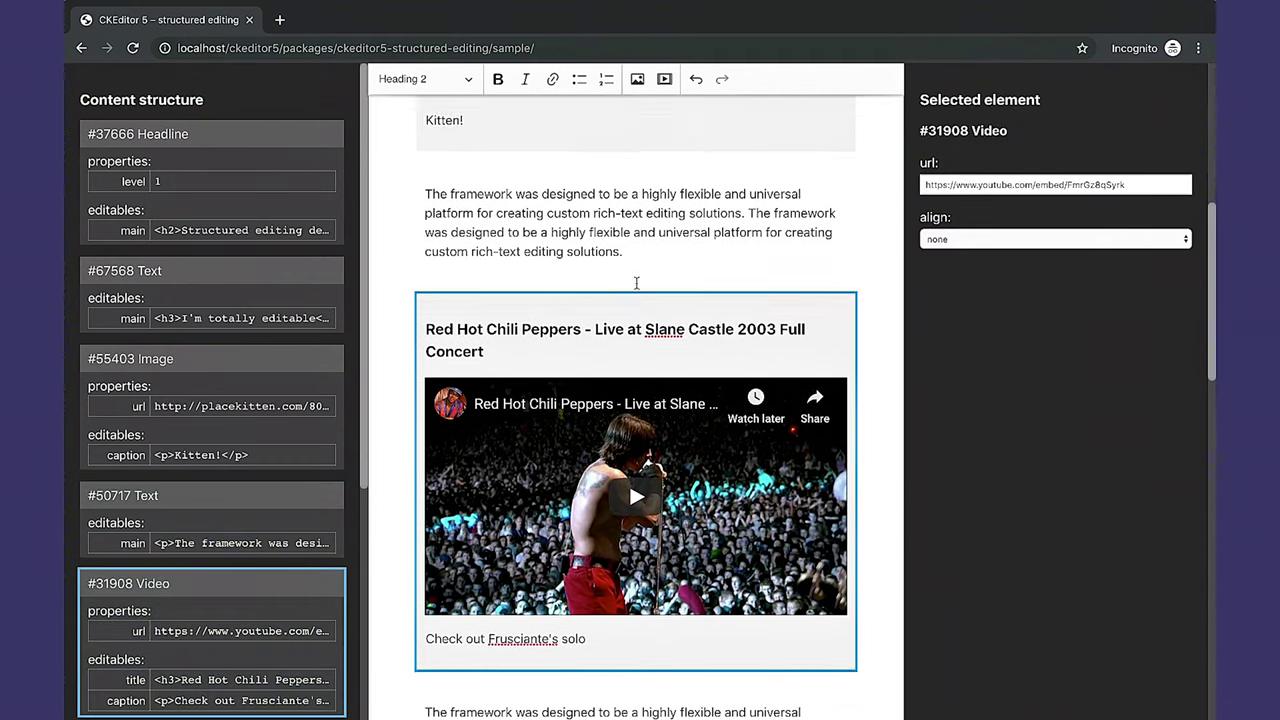
{"action": "scroll", "coordinate": [253, 383], "scroll_direction": "down", "scroll_amount": 3}
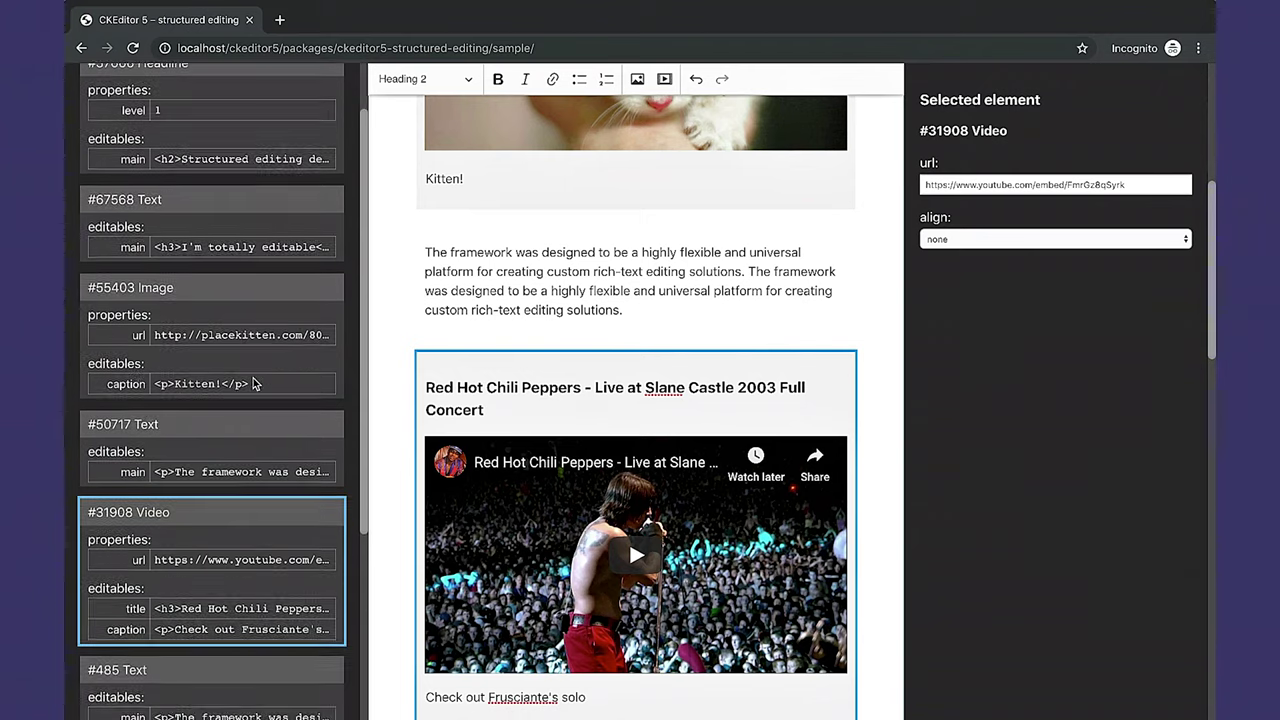